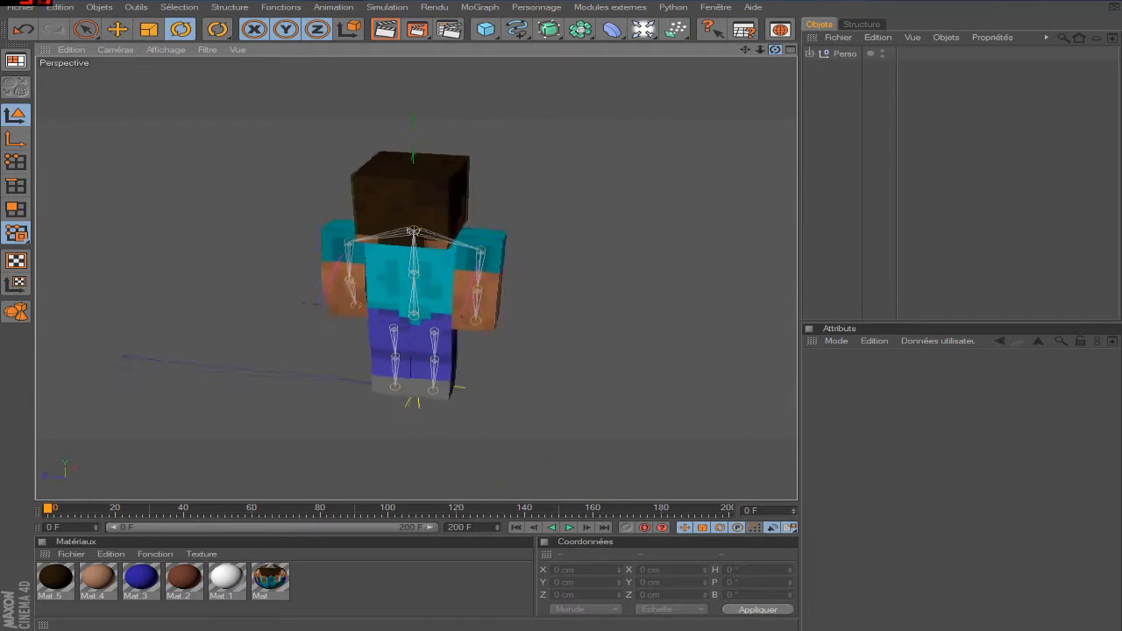
# Step: Add a camera to the scene from a three-quarter front view of the character
pyautogui.moveTo(775, 49); pyautogui.dragTo(621, 178)
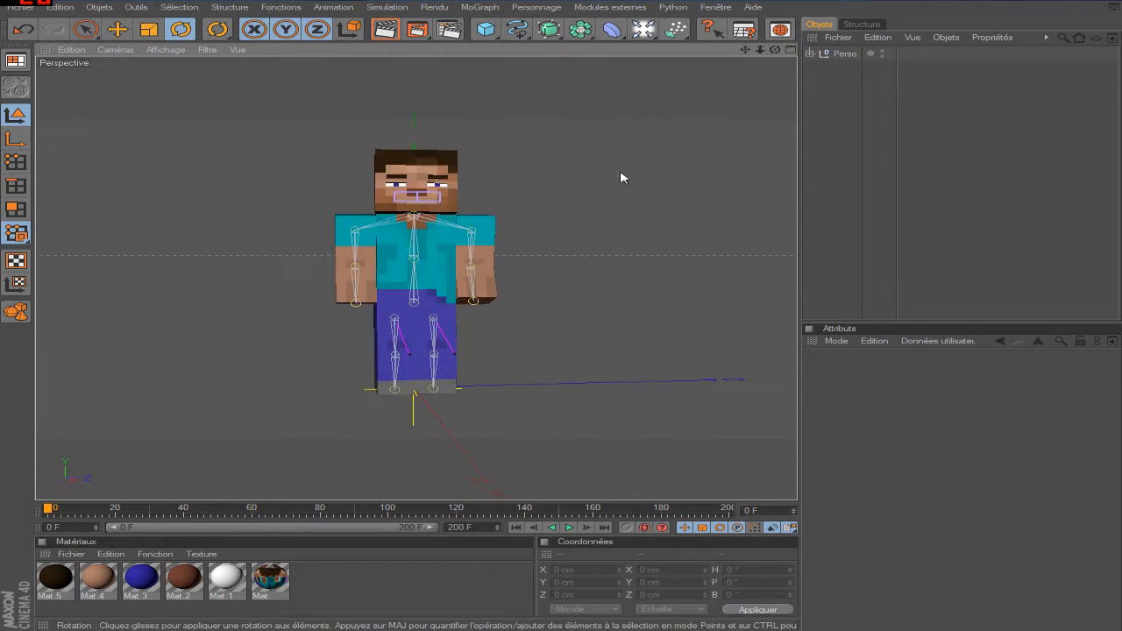
pyautogui.moveTo(778, 50); pyautogui.dragTo(681, 165)
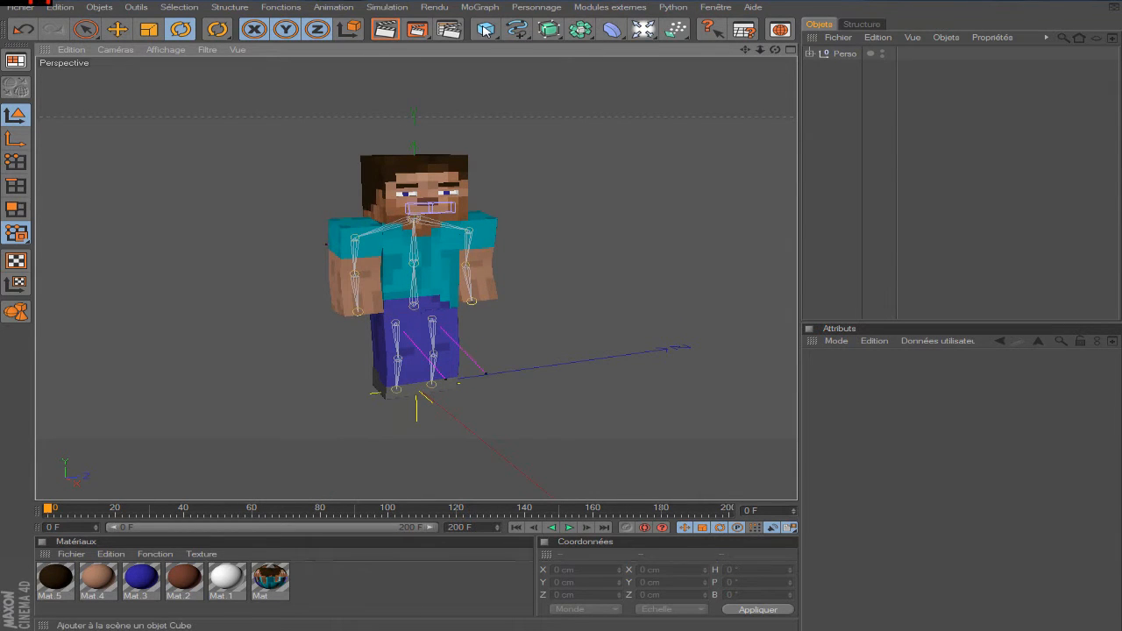
pyautogui.click(642, 31)
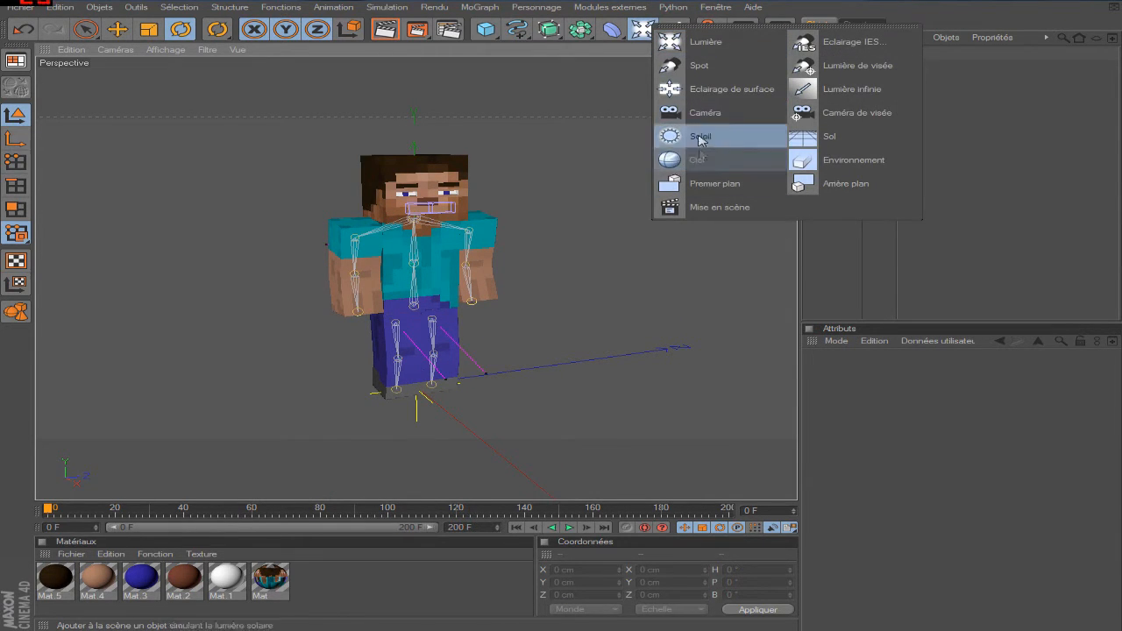
pyautogui.click(712, 112)
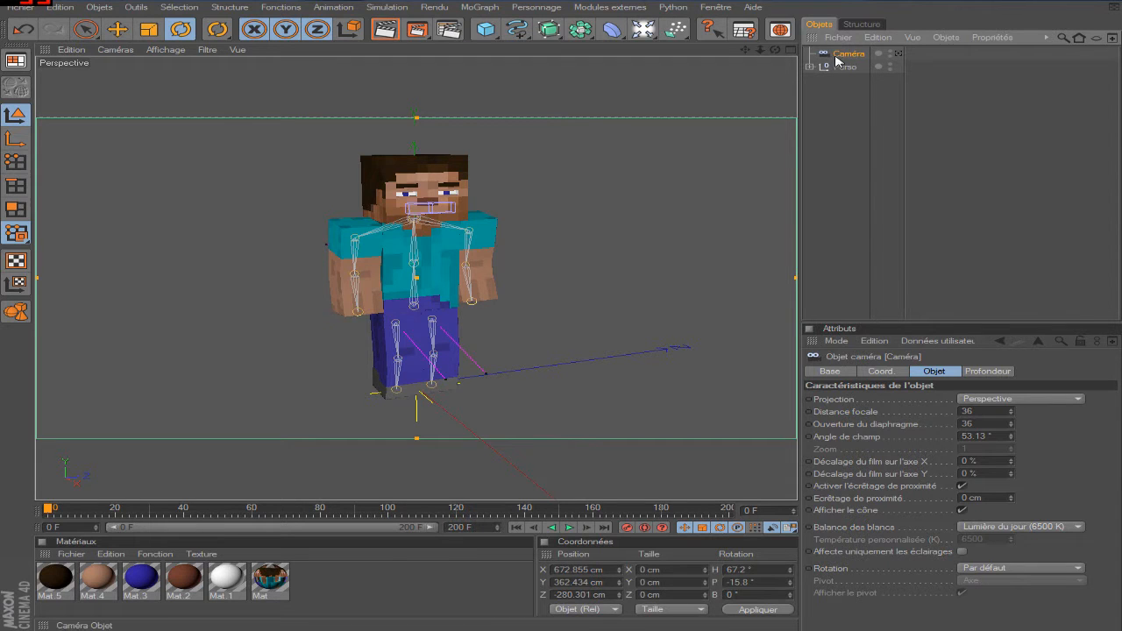
# Step: Look through the new camera and frame the character from farther away, at about X 976, Y 455, Z -416 cm
pyautogui.click(900, 53)
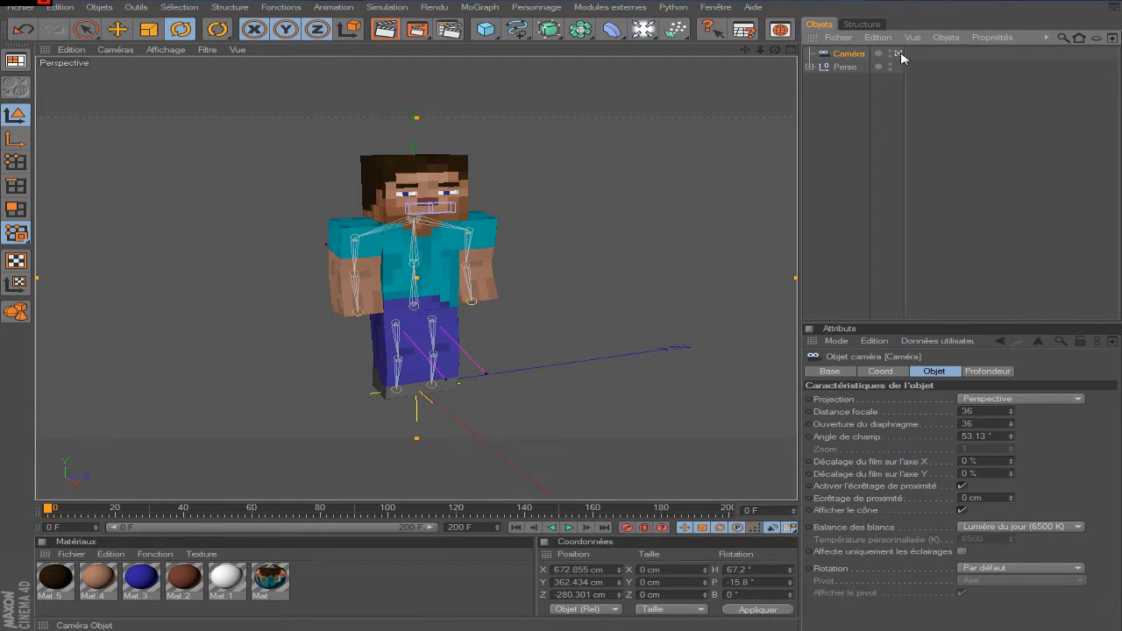
pyautogui.scroll(-4, 601, 175)
pyautogui.scroll(5, 601, 175)
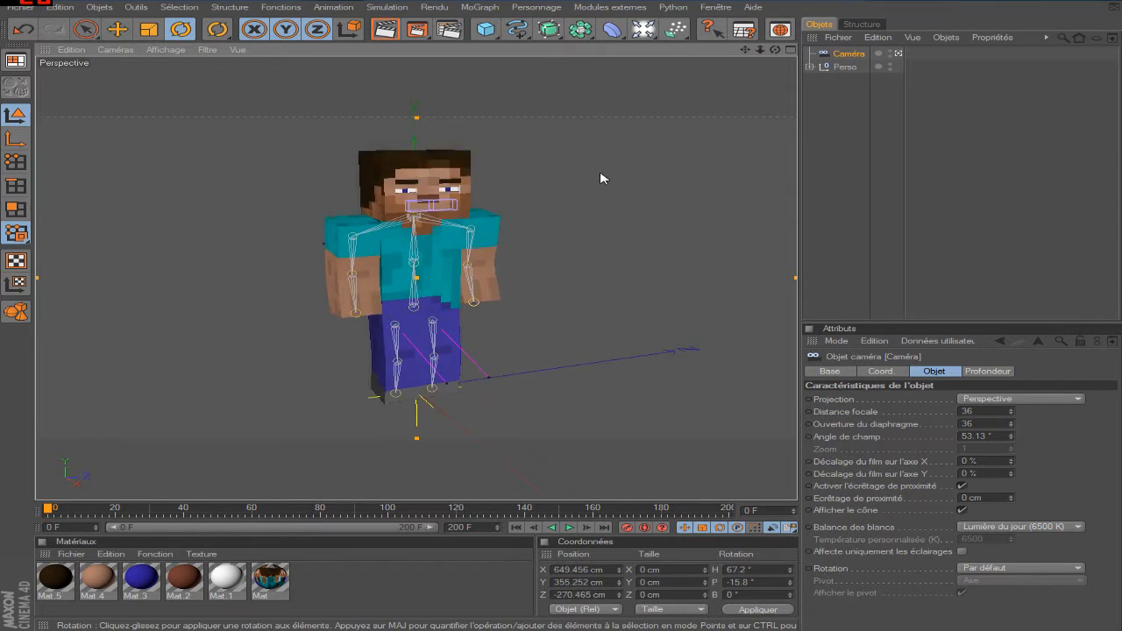
pyautogui.scroll(-6, 602, 176)
pyautogui.moveTo(775, 50)
pyautogui.mouseDown()
pyautogui.moveTo(747, 49)
pyautogui.moveTo(676, 123)
pyautogui.moveTo(874, 115)
pyautogui.moveTo(861, 66)
pyautogui.moveTo(767, 63)
pyautogui.mouseUp()
pyautogui.scroll(1, 643, 149)
# Step: Leave the camera view to examine the camera's placement relative to the character from outside, and return to the camera view
pyautogui.click(899, 55)
pyautogui.scroll(-8, 533, 223)
pyautogui.moveTo(775, 50); pyautogui.dragTo(701, 64)
pyautogui.scroll(3, 630, 144)
pyautogui.scroll(2, 632, 150)
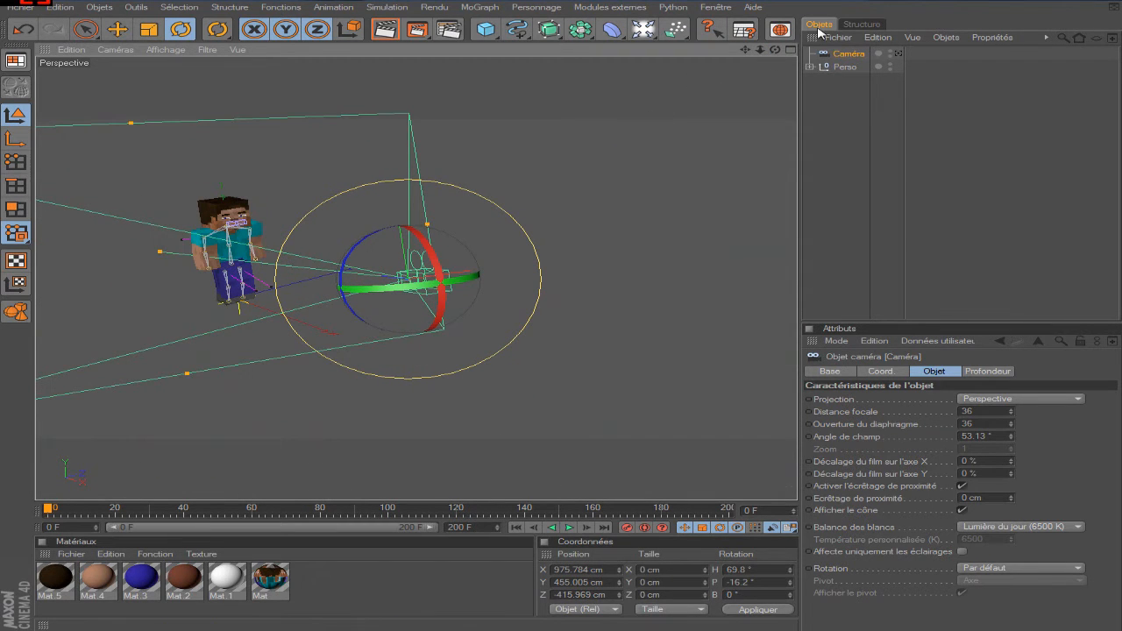
pyautogui.moveTo(775, 50); pyautogui.dragTo(568, 144)
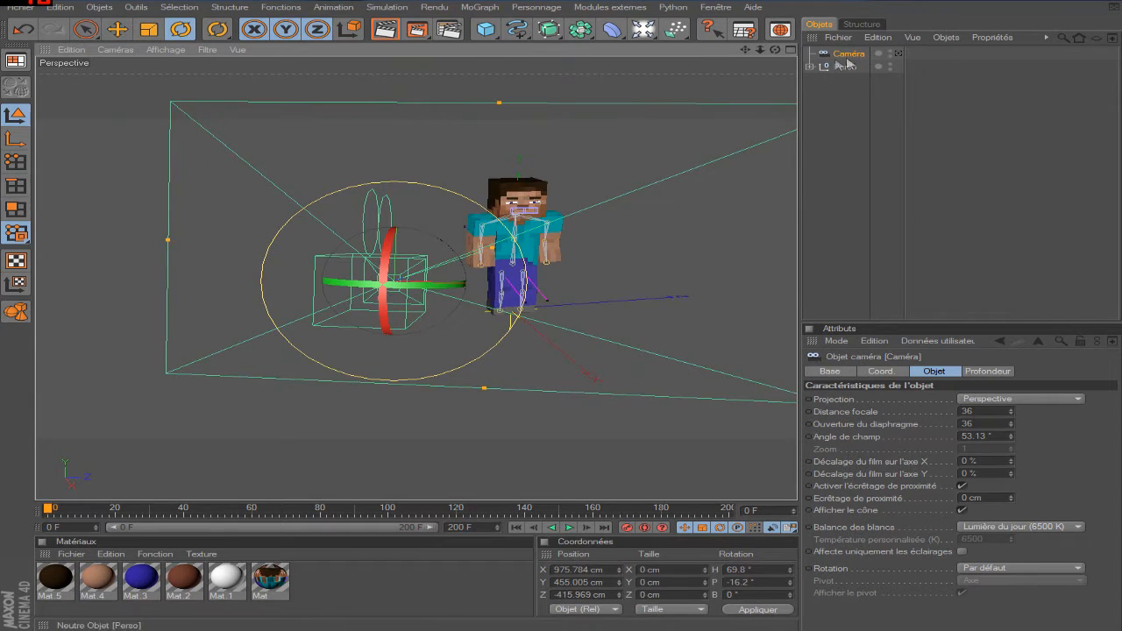
pyautogui.click(898, 54)
pyautogui.click(856, 117)
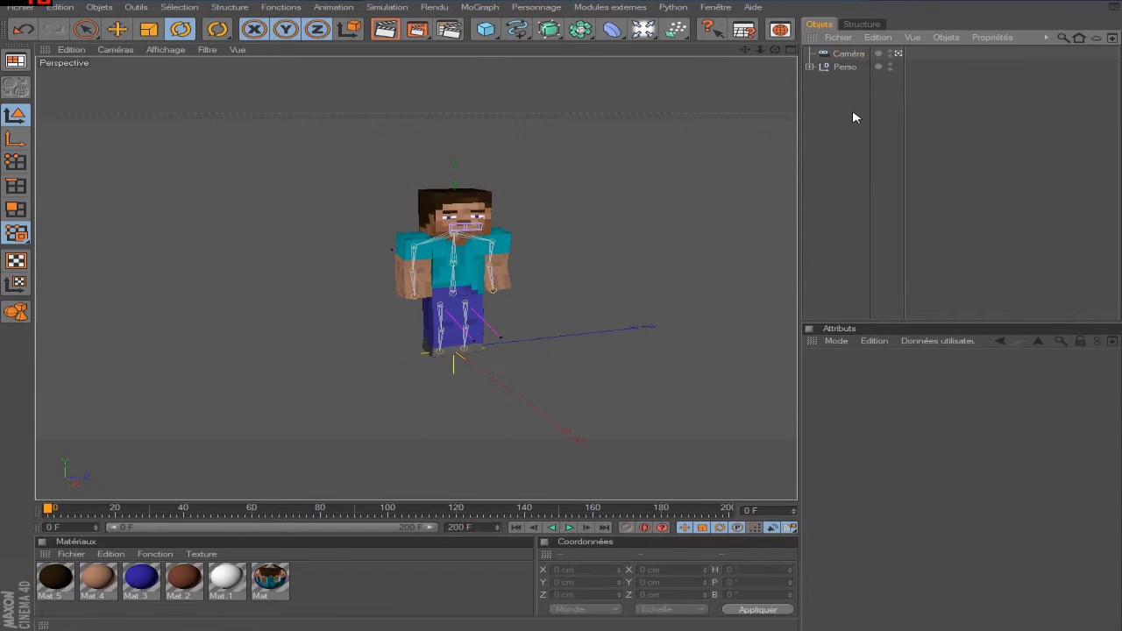
# Step: Record a camera key at frame 0 and another at frame 200 with the camera closer, at about X 661, Y 358, Z -300 cm
pyautogui.click(834, 55)
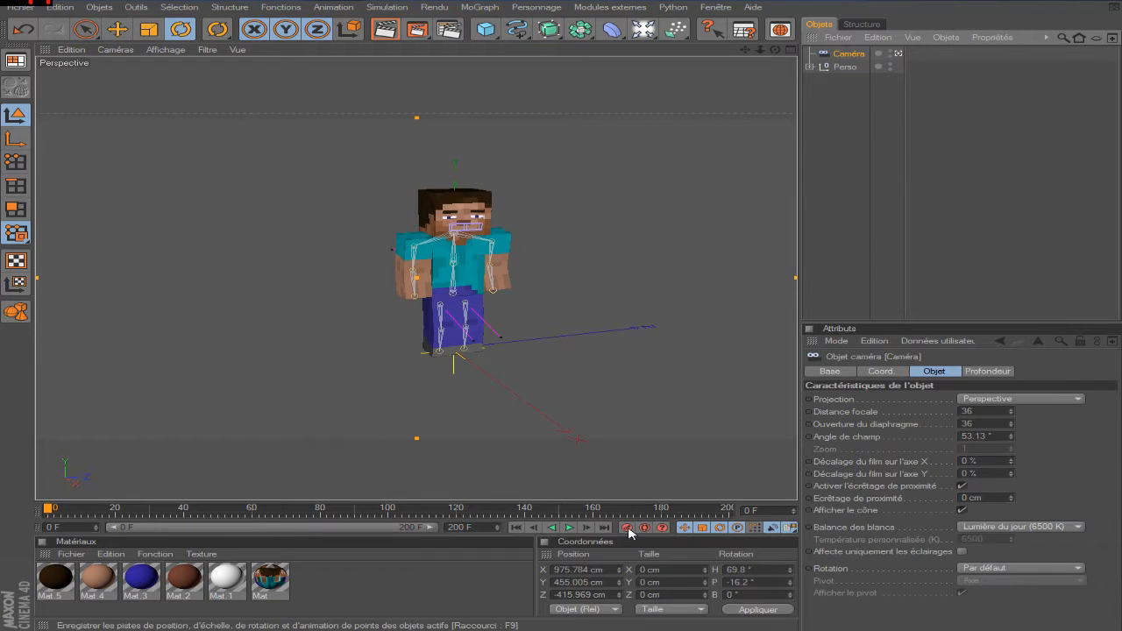
pyautogui.moveTo(714, 511); pyautogui.dragTo(756, 512)
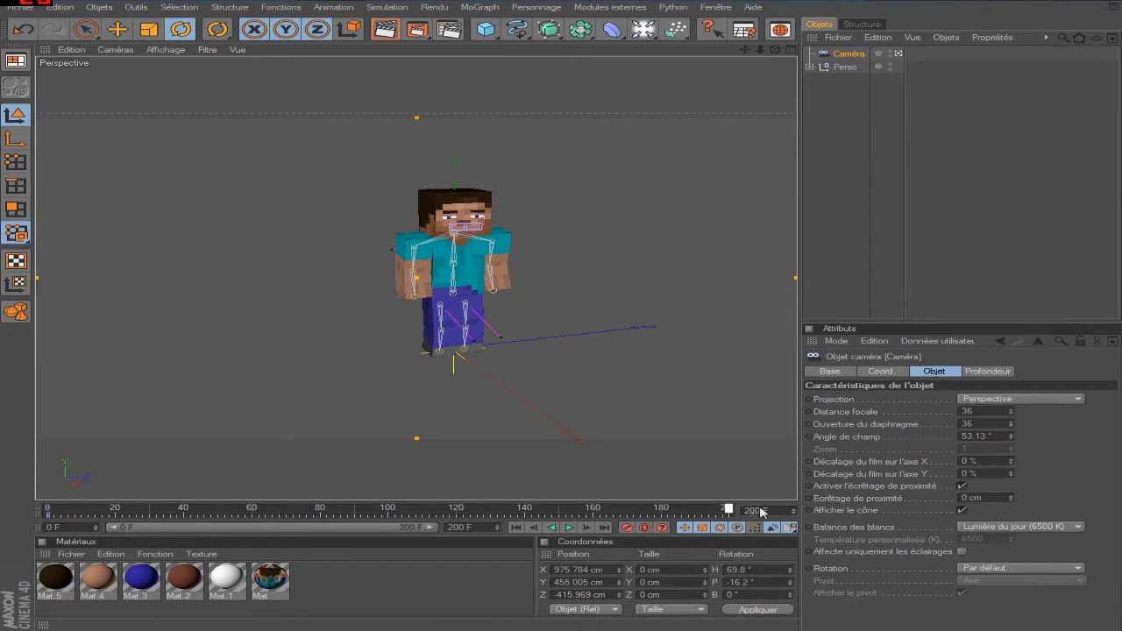
pyautogui.moveTo(761, 50); pyautogui.dragTo(794, 50)
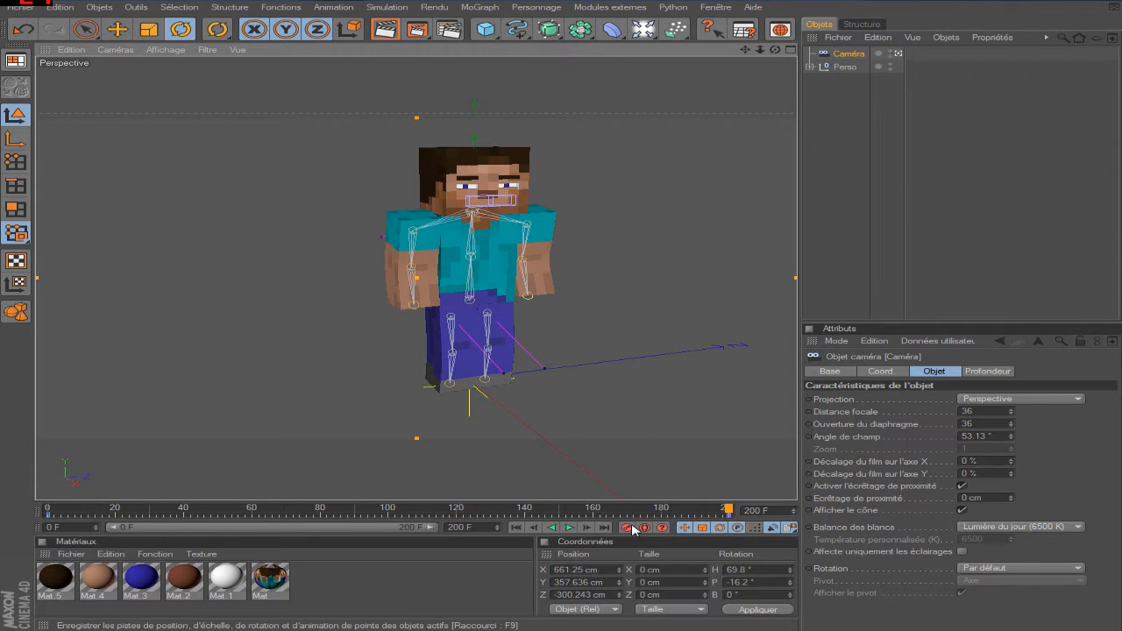
pyautogui.click(837, 286)
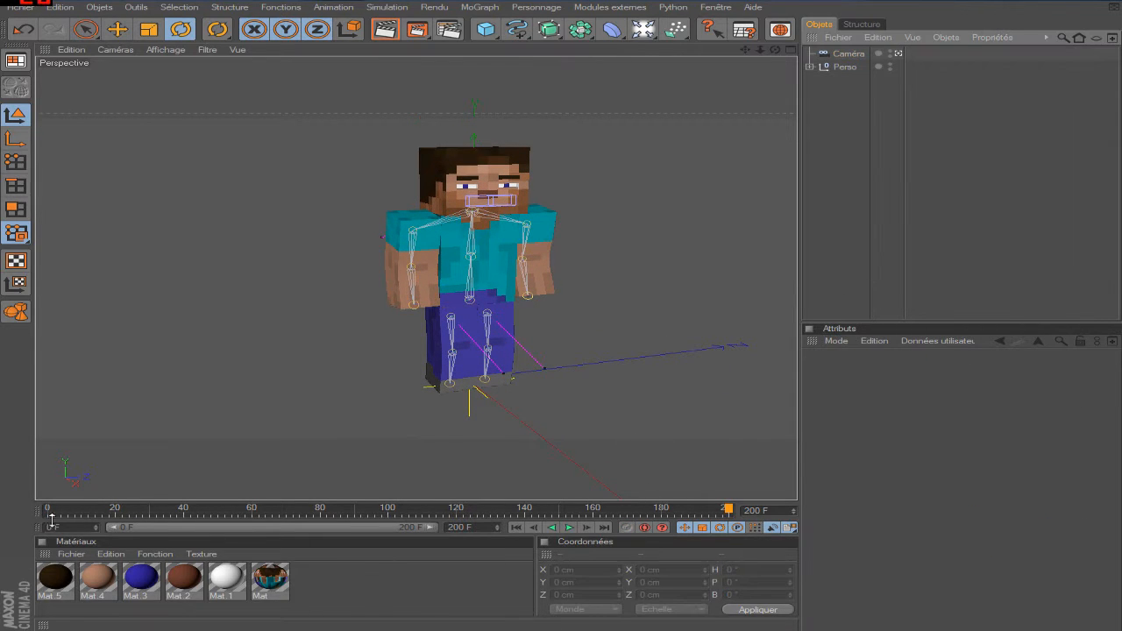
# Step: Set the interpolation of the camera's frame 0 keys to Linéaire and play the animation from the start
pyautogui.click(846, 54)
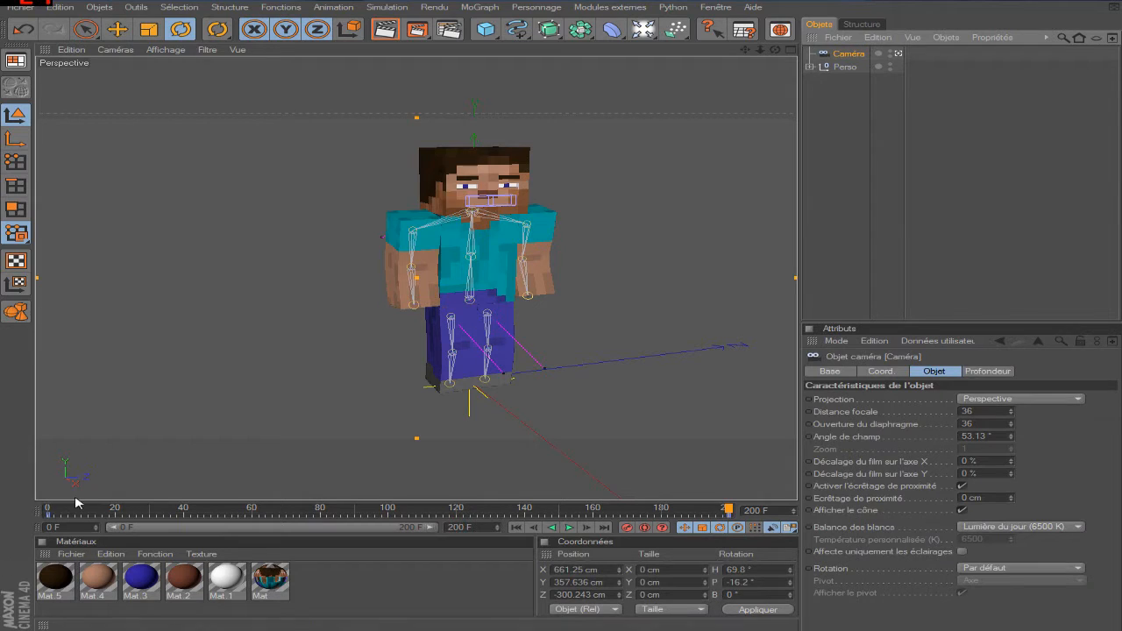
pyautogui.moveTo(58, 515); pyautogui.dragTo(743, 542)
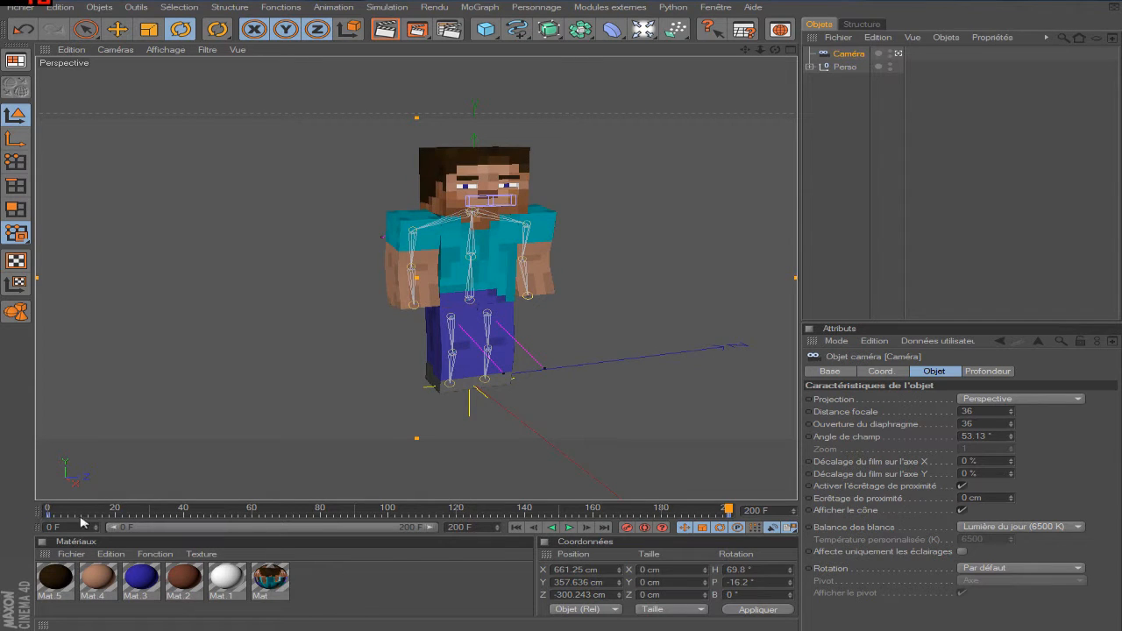
pyautogui.click(47, 517)
pyautogui.click(940, 412)
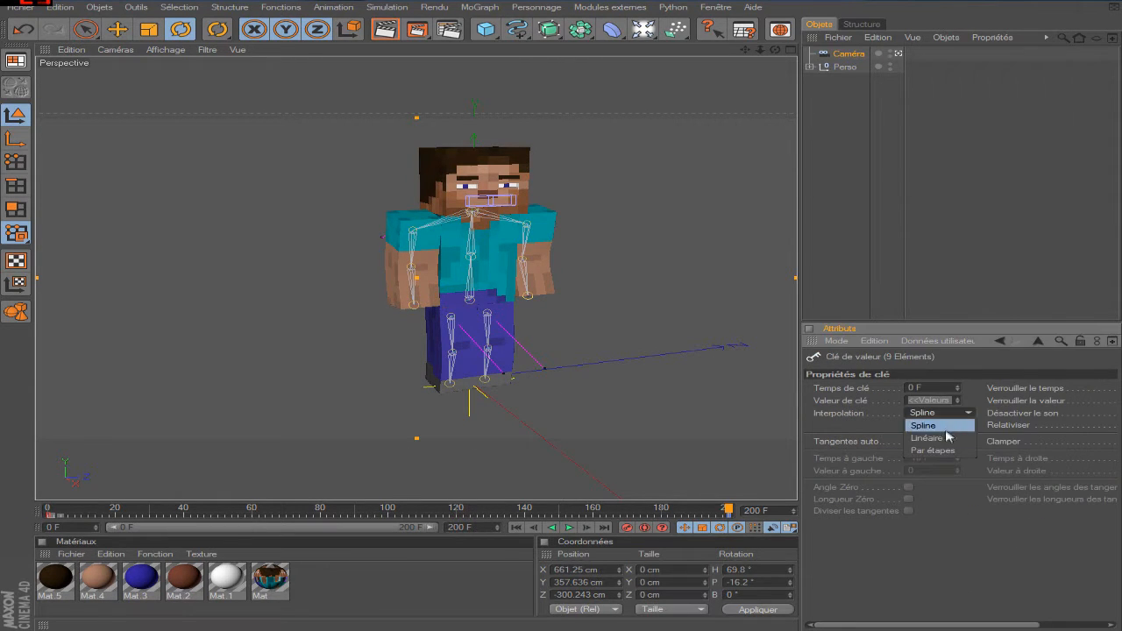
pyautogui.click(860, 302)
pyautogui.click(517, 529)
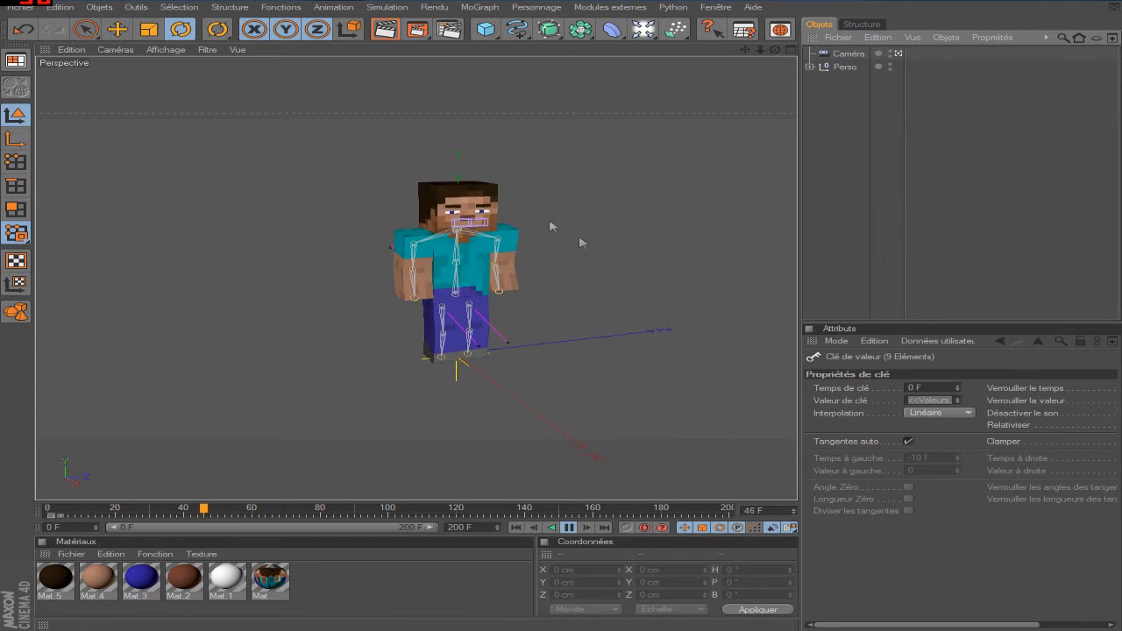
pyautogui.click(569, 527)
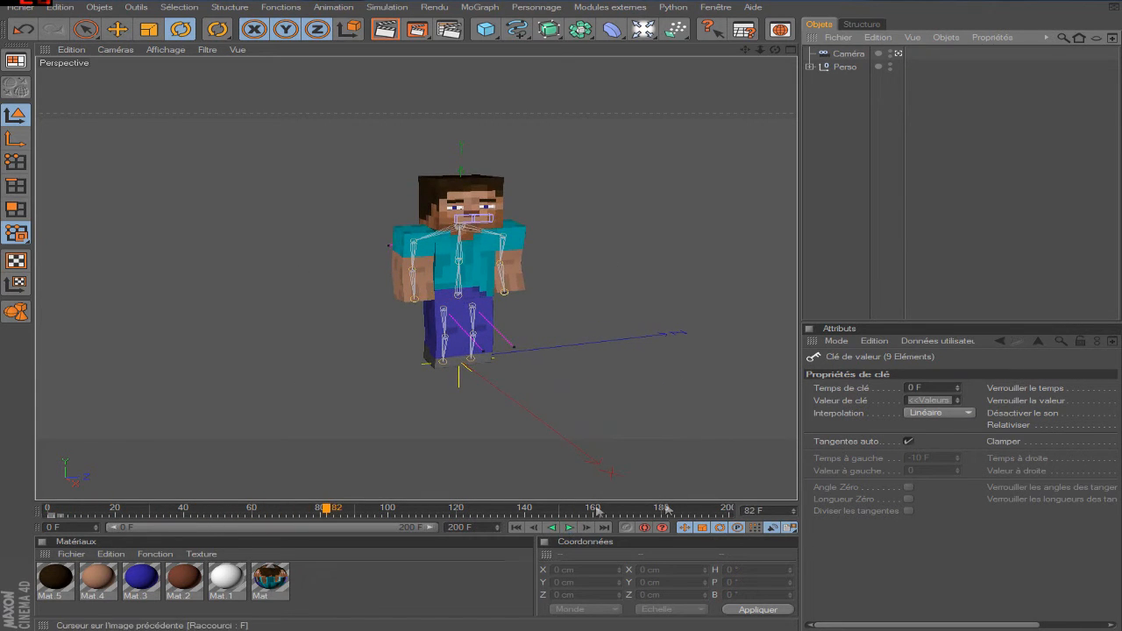
# Step: At frame 200, pull the camera back to about X 745, Y 384, Z -331 cm and record a key there
pyautogui.moveTo(692, 510); pyautogui.dragTo(758, 514)
pyautogui.click(849, 53)
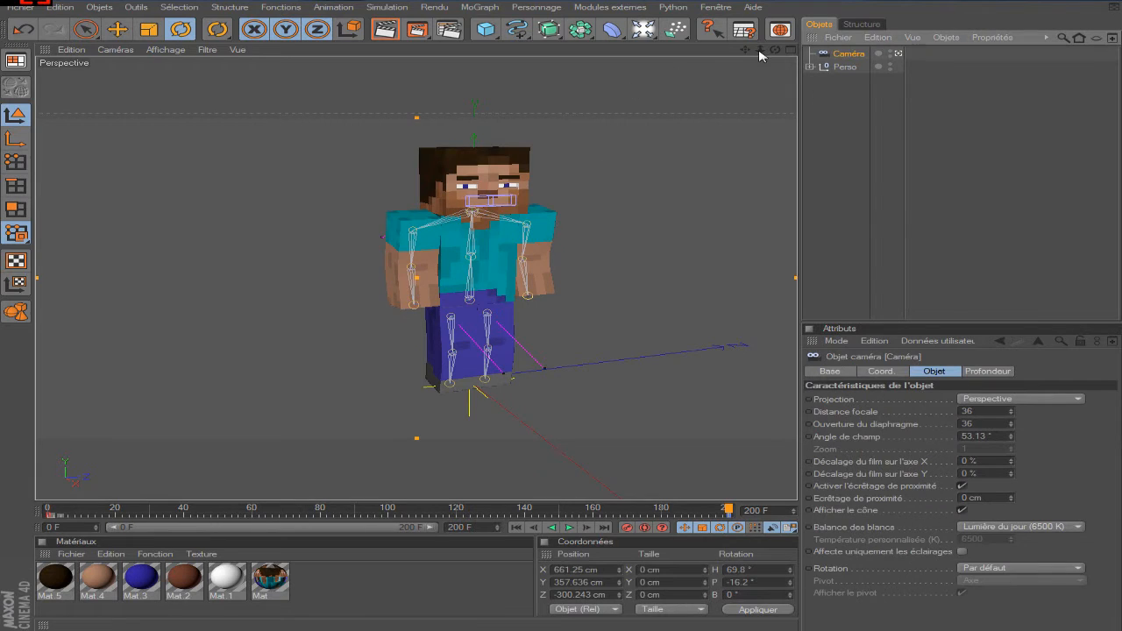
pyautogui.moveTo(760, 50); pyautogui.dragTo(763, 84)
pyautogui.click(628, 527)
pyautogui.moveTo(651, 513)
pyautogui.mouseDown()
pyautogui.moveTo(27, 500)
pyautogui.moveTo(1043, 483)
pyautogui.mouseUp()
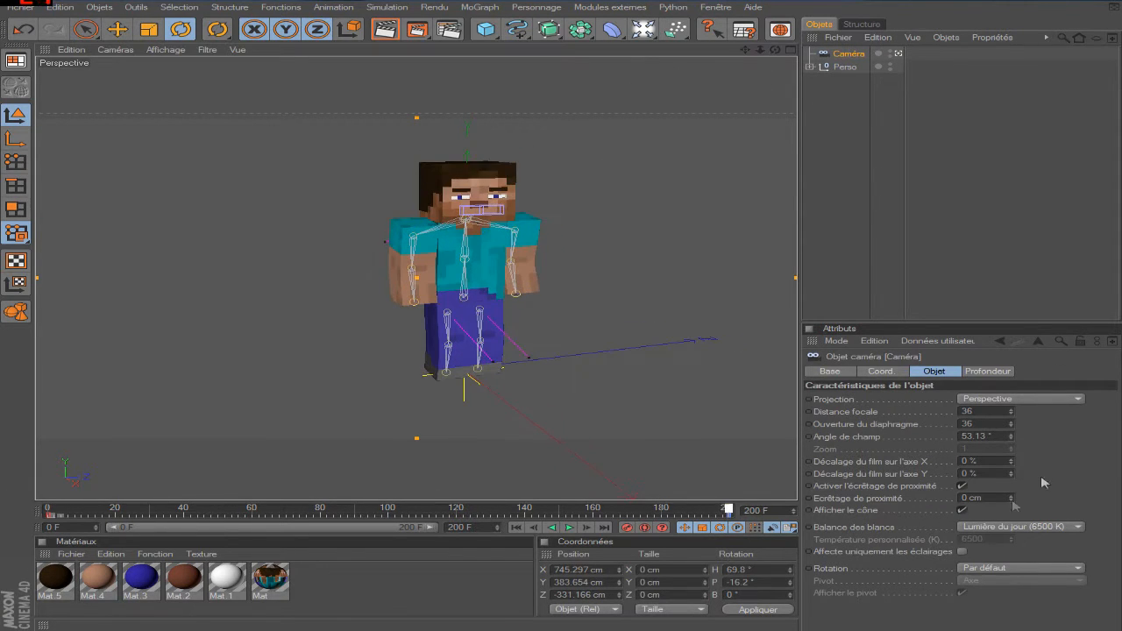
pyautogui.click(864, 133)
# Step: Centre the character in the camera view at frame 200 and pull the camera back to about X 978, Y 452, Z -363 cm
pyautogui.moveTo(744, 50); pyautogui.dragTo(698, 51)
pyautogui.click(867, 123)
pyautogui.scroll(-3, 713, 140)
pyautogui.scroll(3, 713, 140)
pyautogui.click(848, 58)
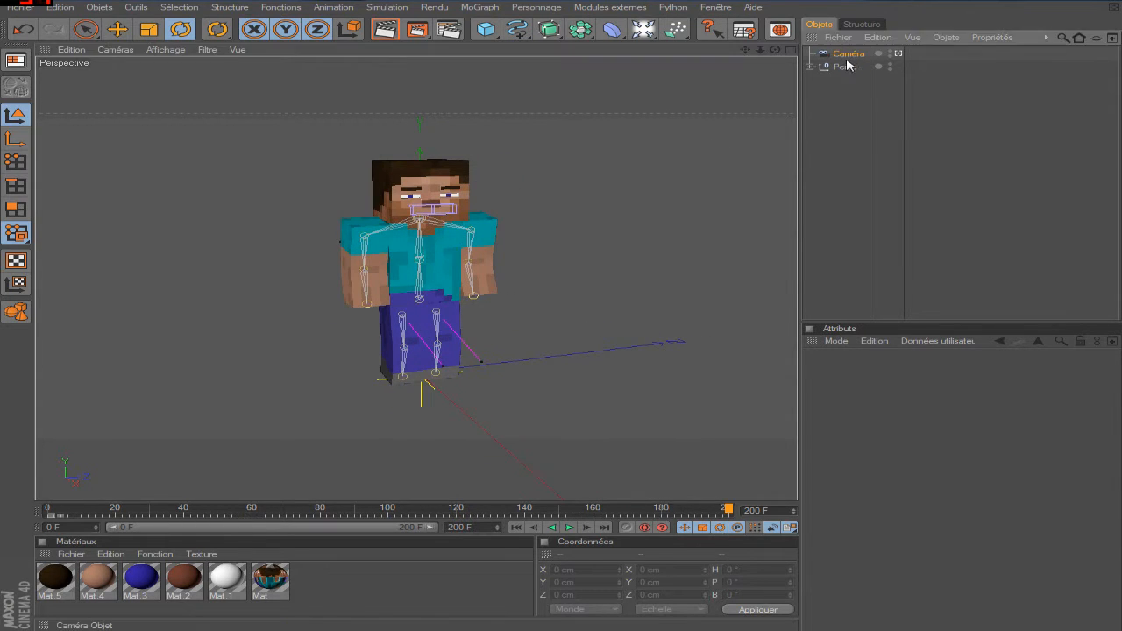
pyautogui.scroll(-4, 626, 187)
pyautogui.scroll(4, 626, 187)
pyautogui.scroll(-2, 626, 188)
pyautogui.scroll(3, 625, 187)
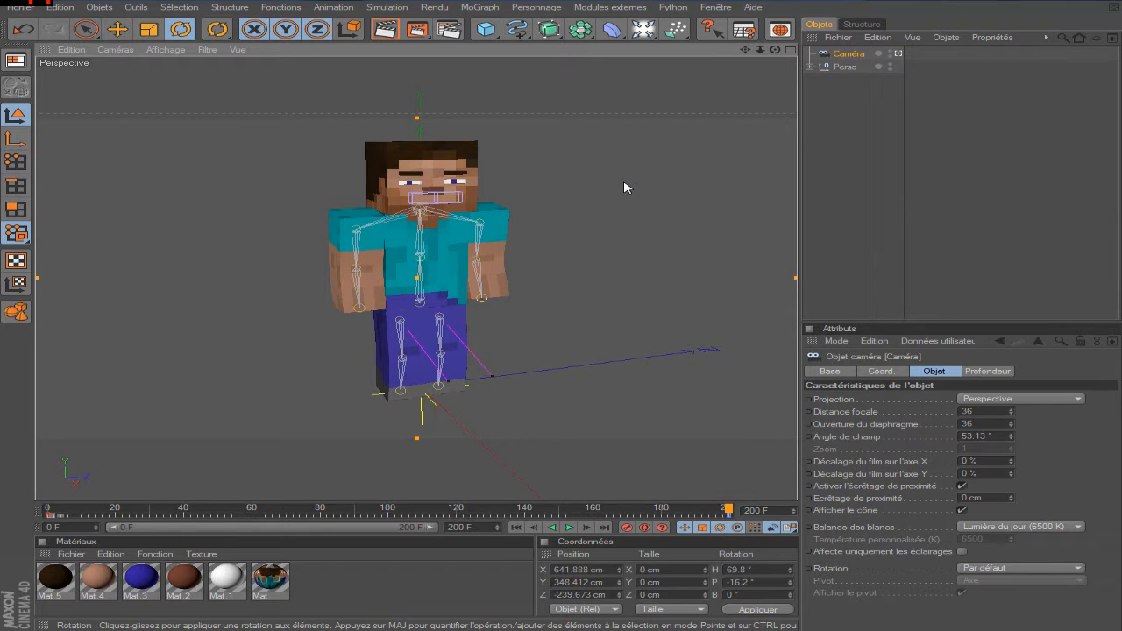
pyautogui.click(821, 190)
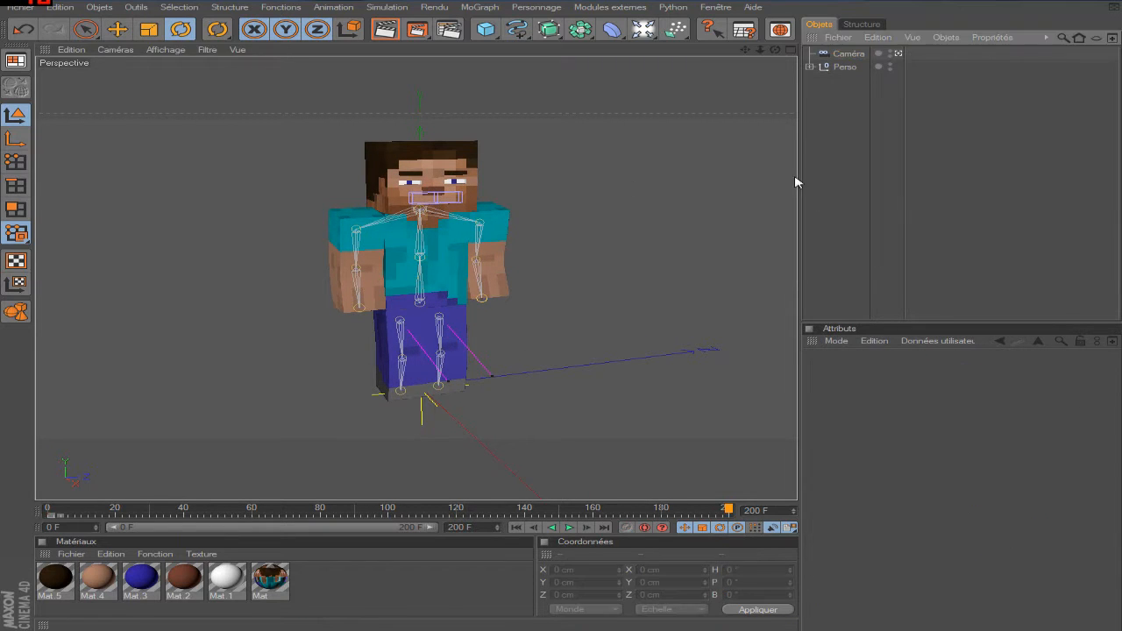
pyautogui.scroll(-2, 727, 180)
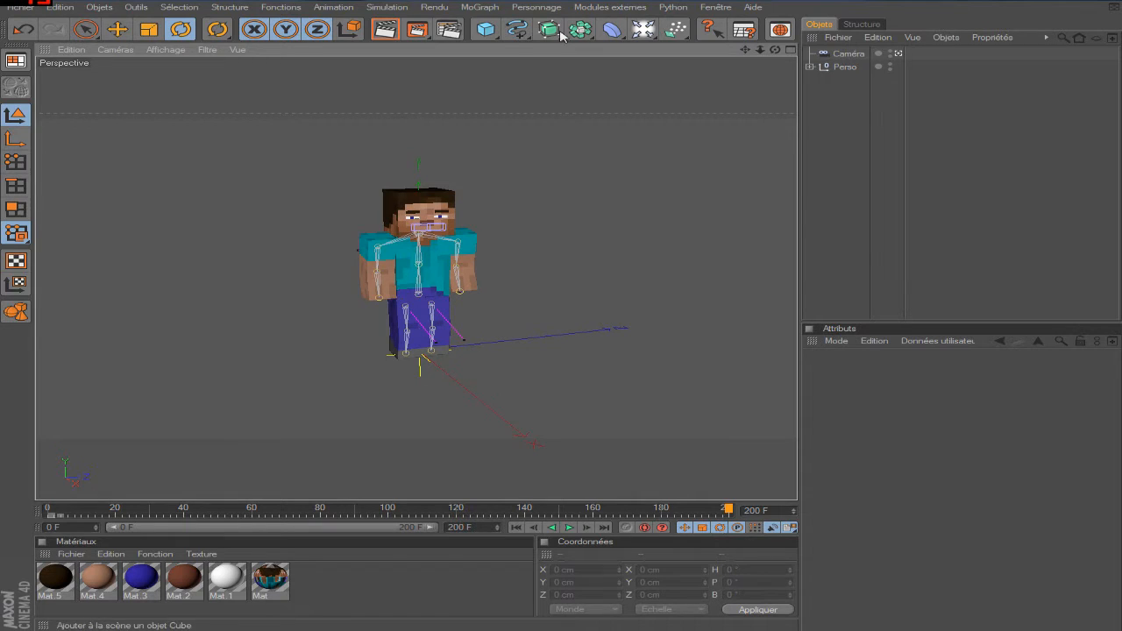
# Step: Add a Cible tag to the camera
pyautogui.click(847, 54)
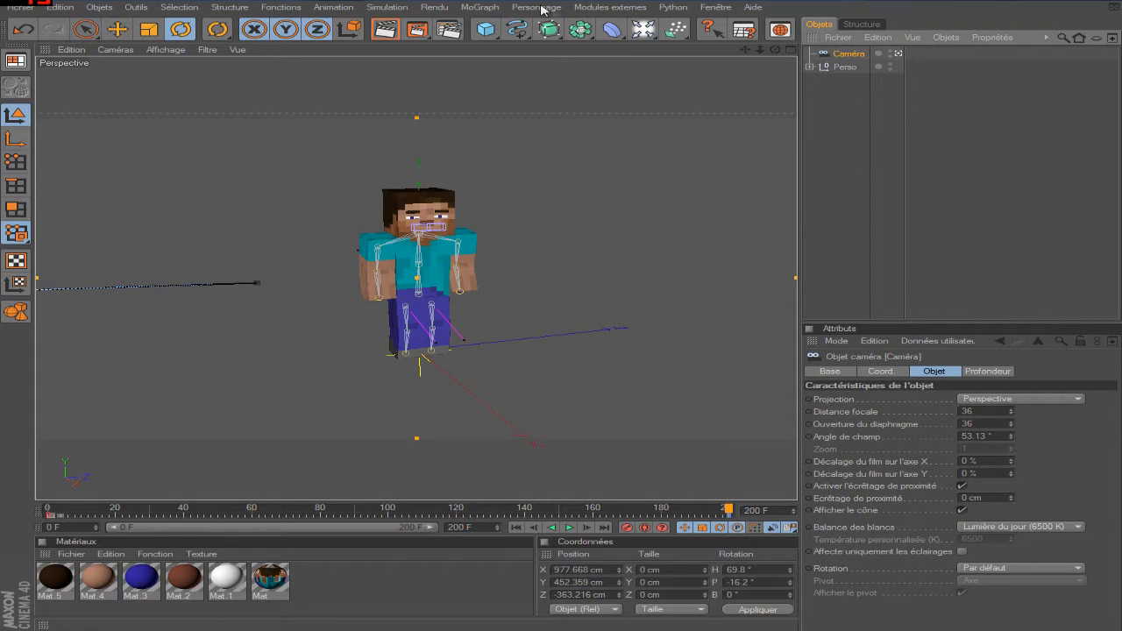
pyautogui.rightClick(855, 56)
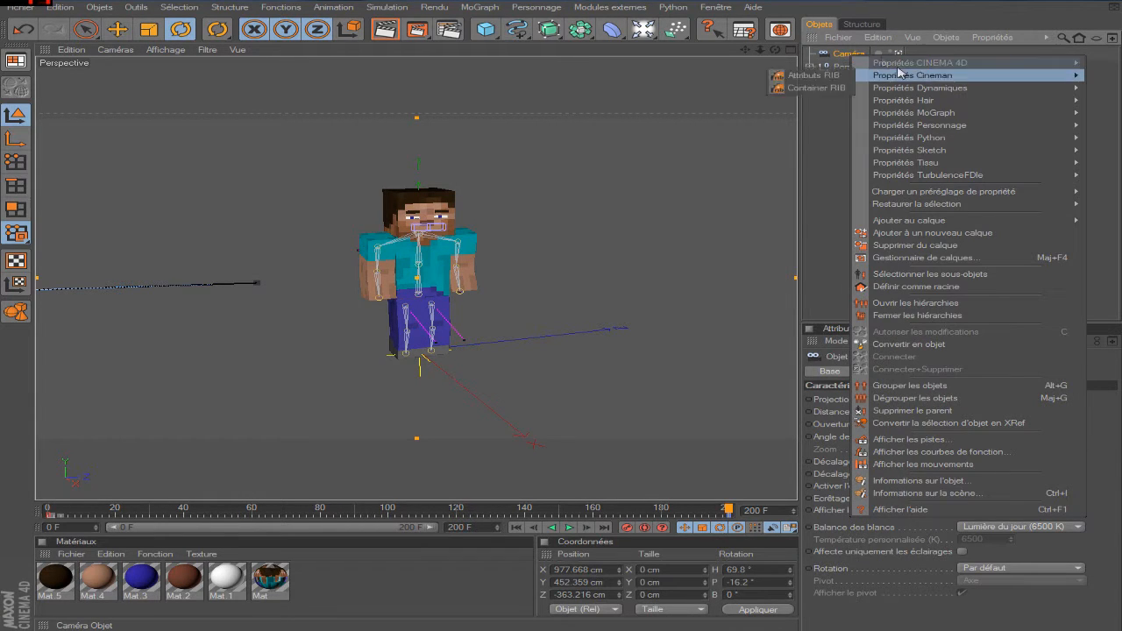
pyautogui.moveTo(911, 65)
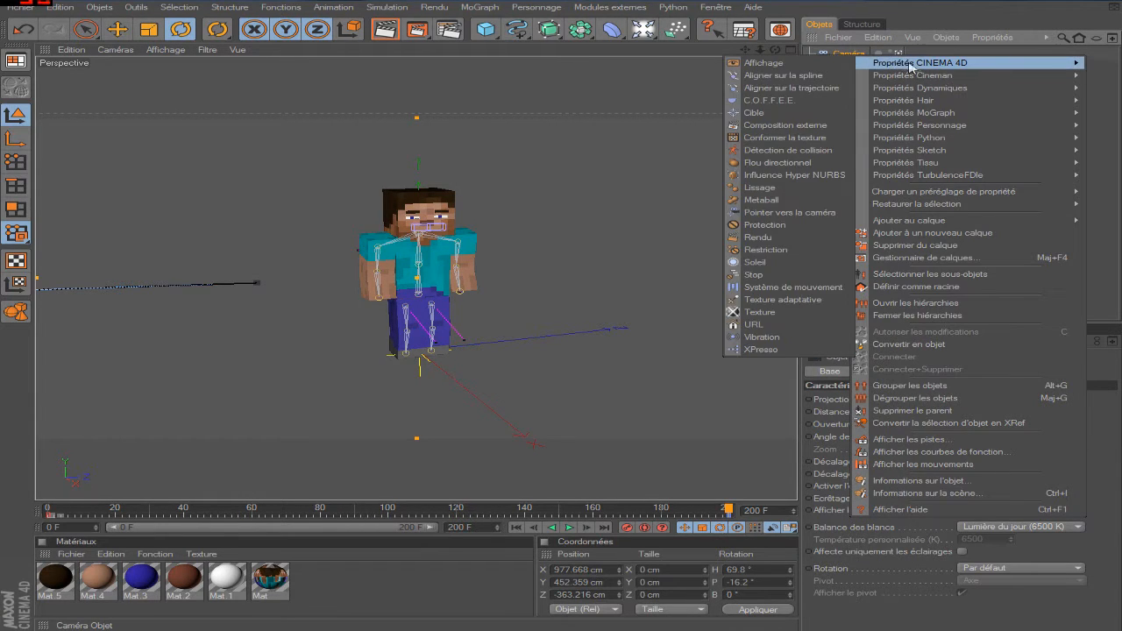
pyautogui.click(815, 112)
pyautogui.click(824, 146)
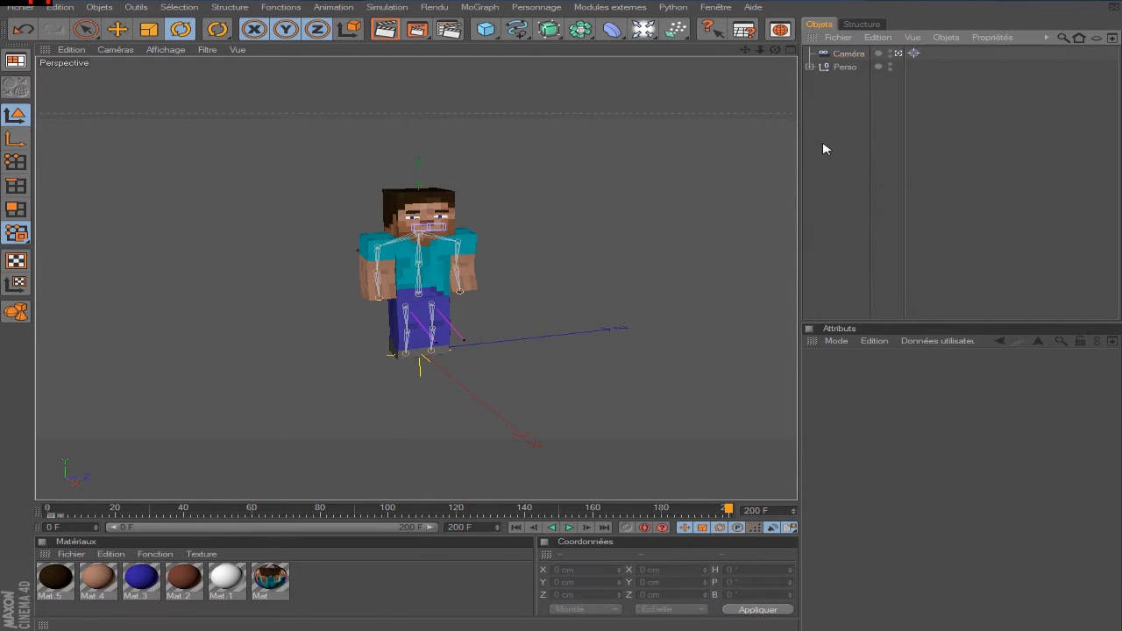
# Step: Leave the camera view, orbit to see the camera and character from the side, and add a null object at the origin
pyautogui.scroll(4, 610, 129)
pyautogui.scroll(-1, 610, 128)
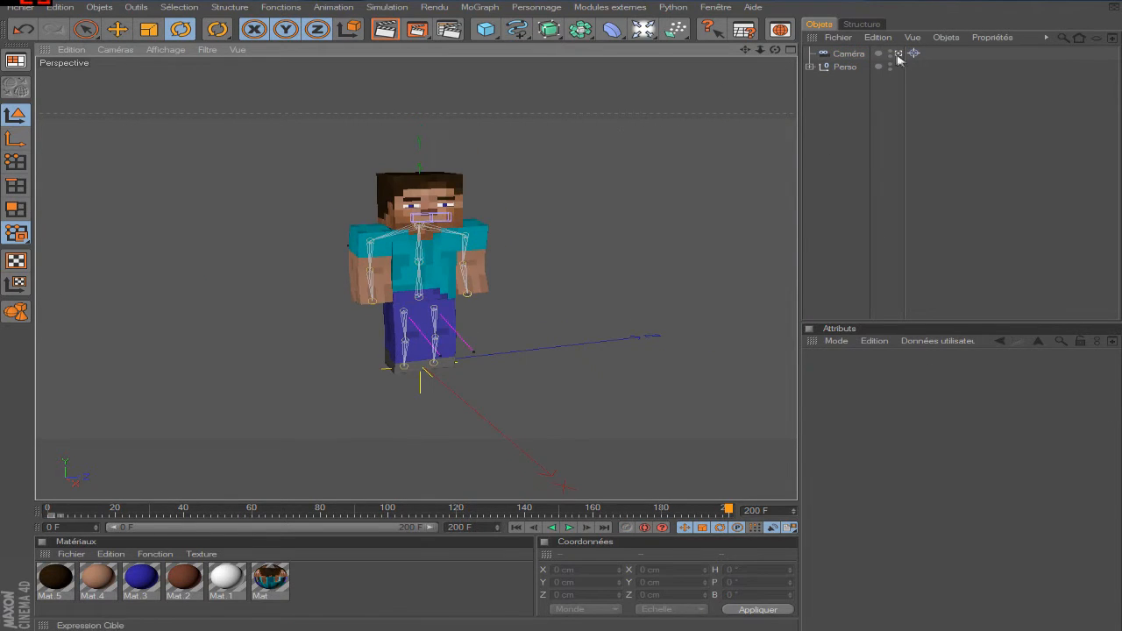
pyautogui.scroll(-5, 554, 191)
pyautogui.scroll(2, 554, 191)
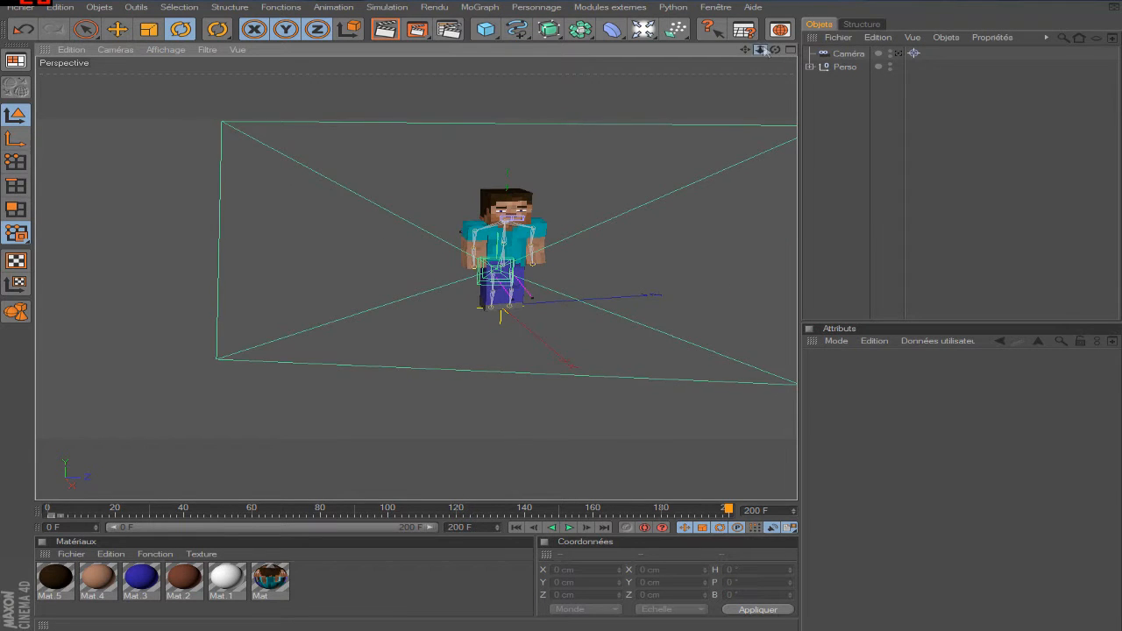
pyautogui.moveTo(764, 51); pyautogui.dragTo(600, 45)
pyautogui.moveTo(485, 29); pyautogui.dragTo(537, 138)
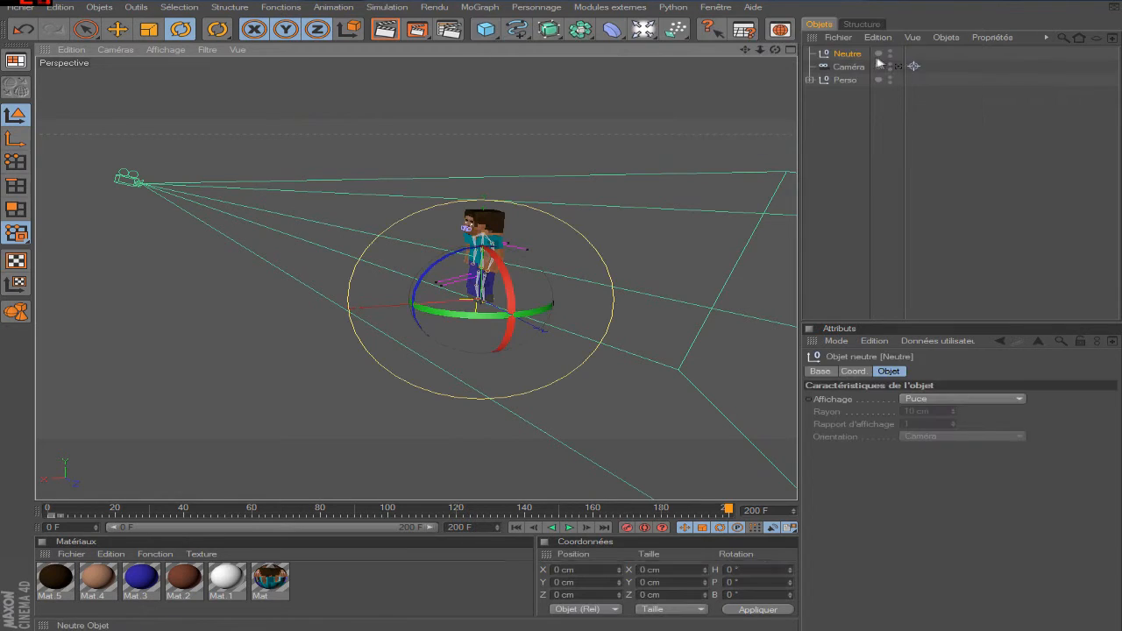
# Step: Assign the Neutre object as the target of the camera's Cible tag
pyautogui.click(914, 68)
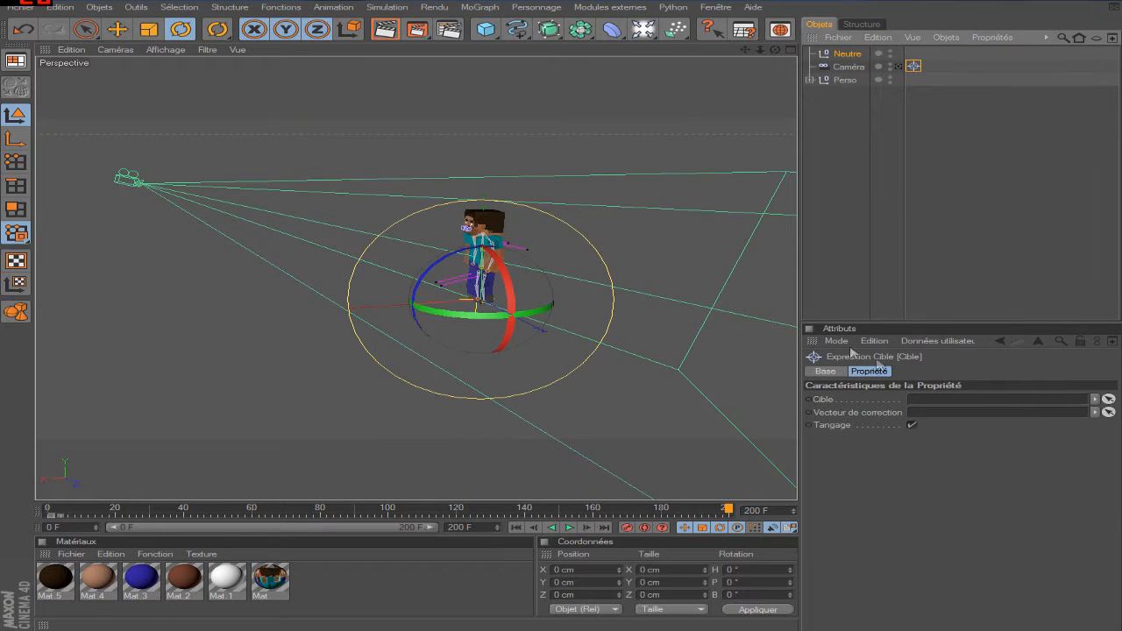
pyautogui.click(1109, 400)
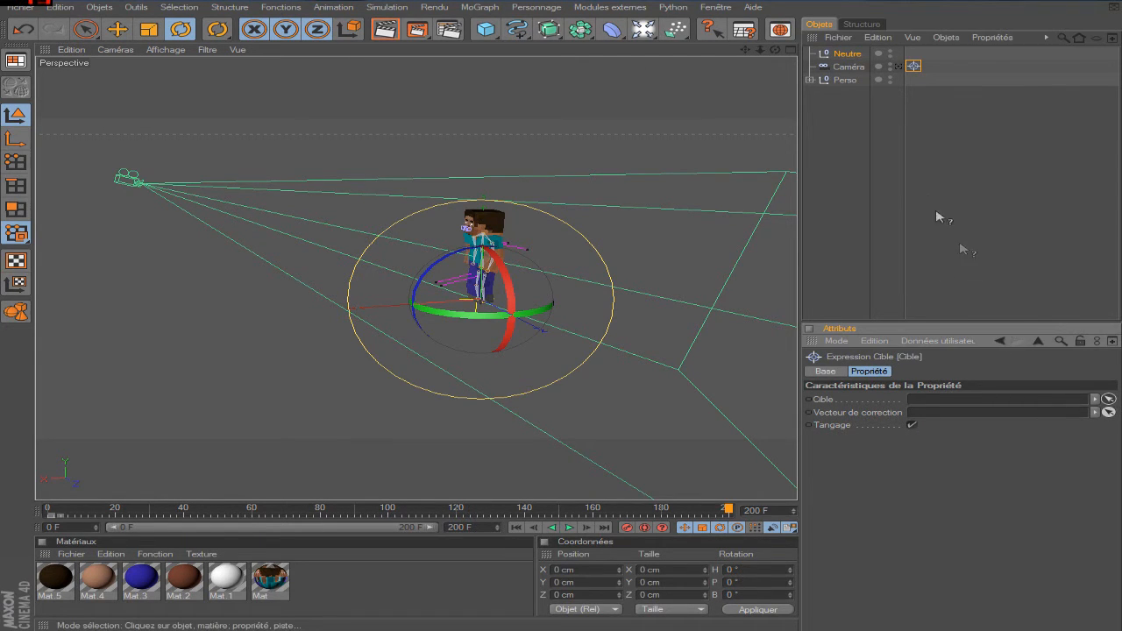
pyautogui.click(847, 55)
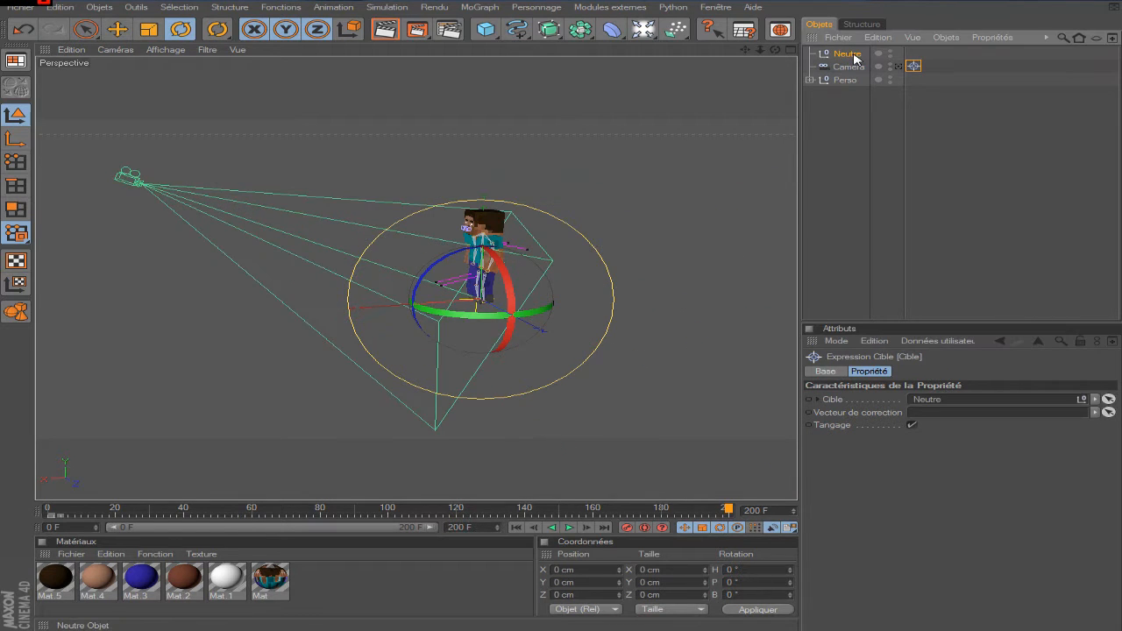
# Step: Raise the Neutre object to about Y 217 cm, Z -38 cm, at the character's chest
pyautogui.click(840, 54)
pyautogui.press('e')
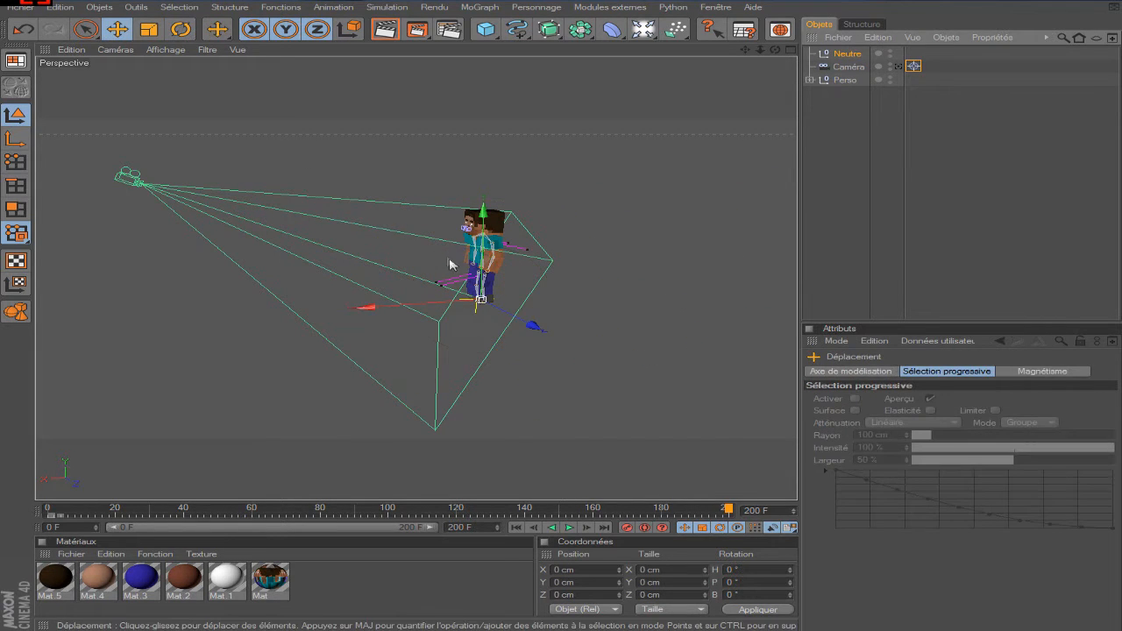
pyautogui.moveTo(504, 315); pyautogui.dragTo(499, 209)
pyautogui.scroll(3, 574, 278)
pyautogui.moveTo(498, 283); pyautogui.dragTo(502, 263)
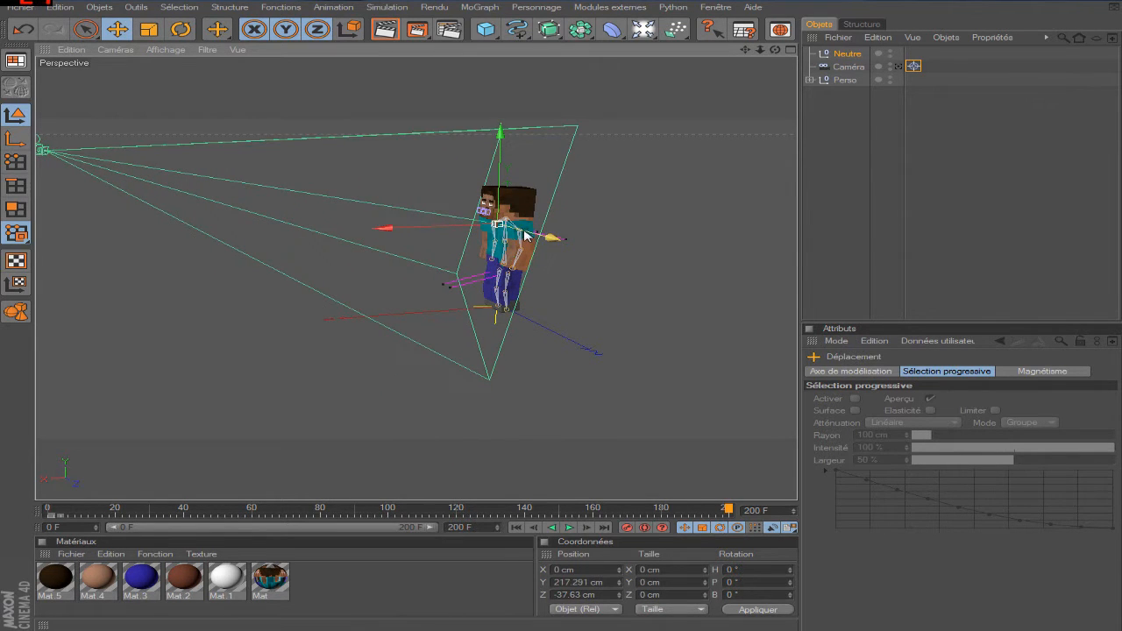
pyautogui.click(834, 200)
# Step: Delete the camera's existing keyframes at frames 200 and 0
pyautogui.click(851, 68)
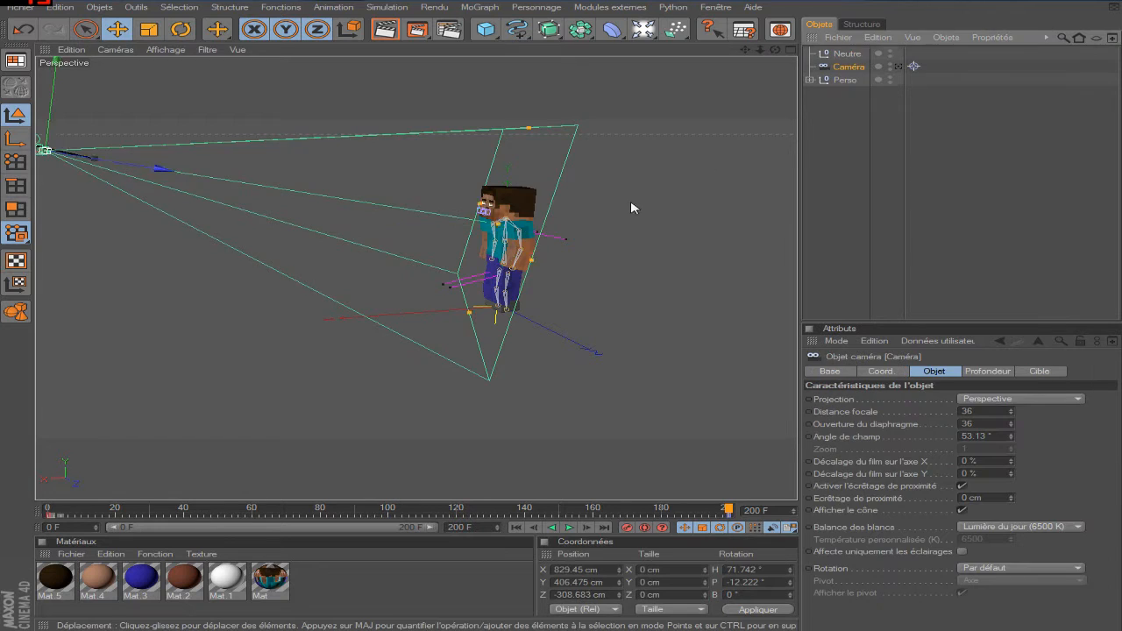
pyautogui.scroll(-2, 628, 209)
pyautogui.moveTo(775, 50); pyautogui.dragTo(747, 621)
pyautogui.click(731, 517)
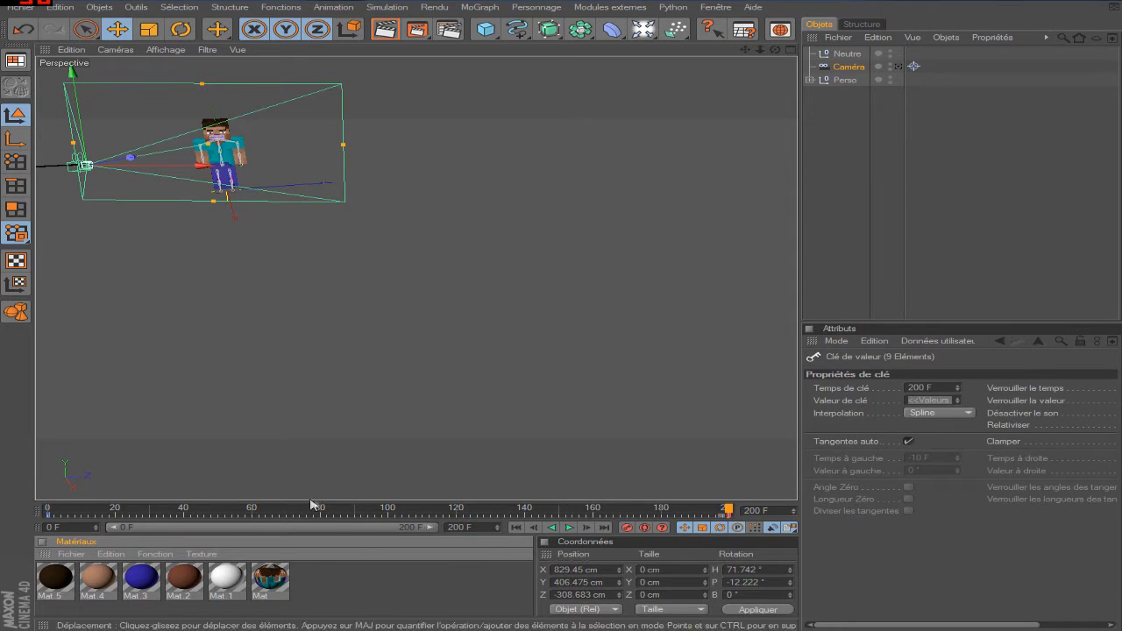
pyautogui.click(683, 515)
pyautogui.click(709, 518)
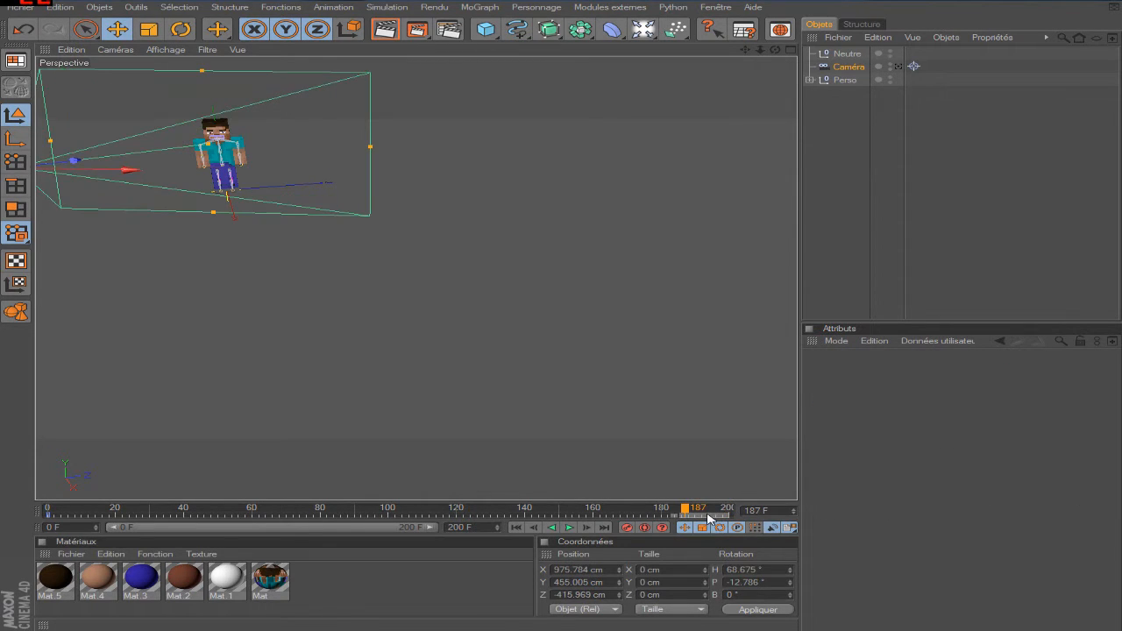
pyautogui.moveTo(181, 518); pyautogui.dragTo(27, 520)
pyautogui.press('Delete')
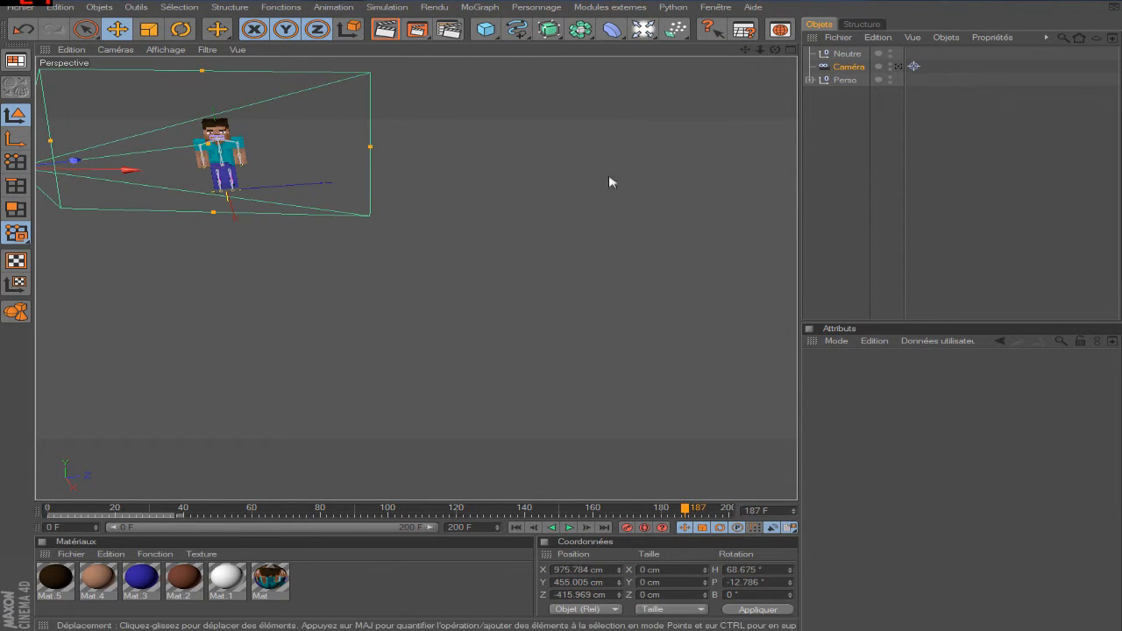
# Step: Place the camera at about X 973, Y 455, Z -423 cm and return the timeline to frame 0
pyautogui.scroll(-2, 624, 152)
pyautogui.moveTo(744, 50); pyautogui.dragTo(816, 99)
pyautogui.scroll(5, 190, 395)
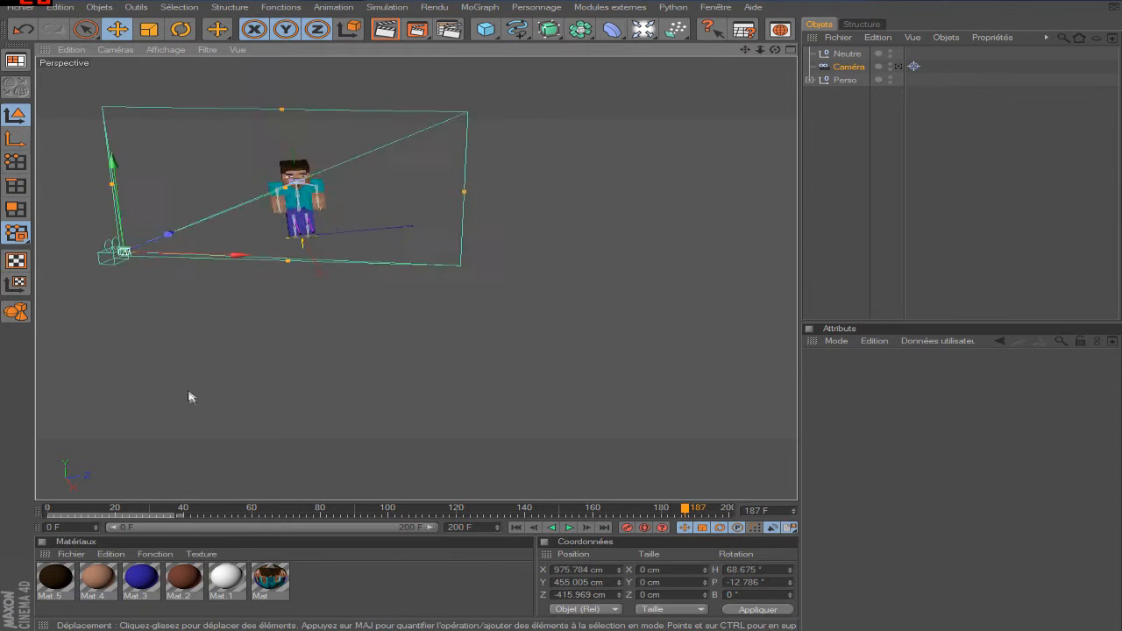
pyautogui.click(434, 517)
pyautogui.scroll(-3, 283, 301)
pyautogui.moveTo(216, 259)
pyautogui.mouseDown()
pyautogui.moveTo(736, 270)
pyautogui.moveTo(194, 258)
pyautogui.mouseUp()
pyautogui.click(50, 510)
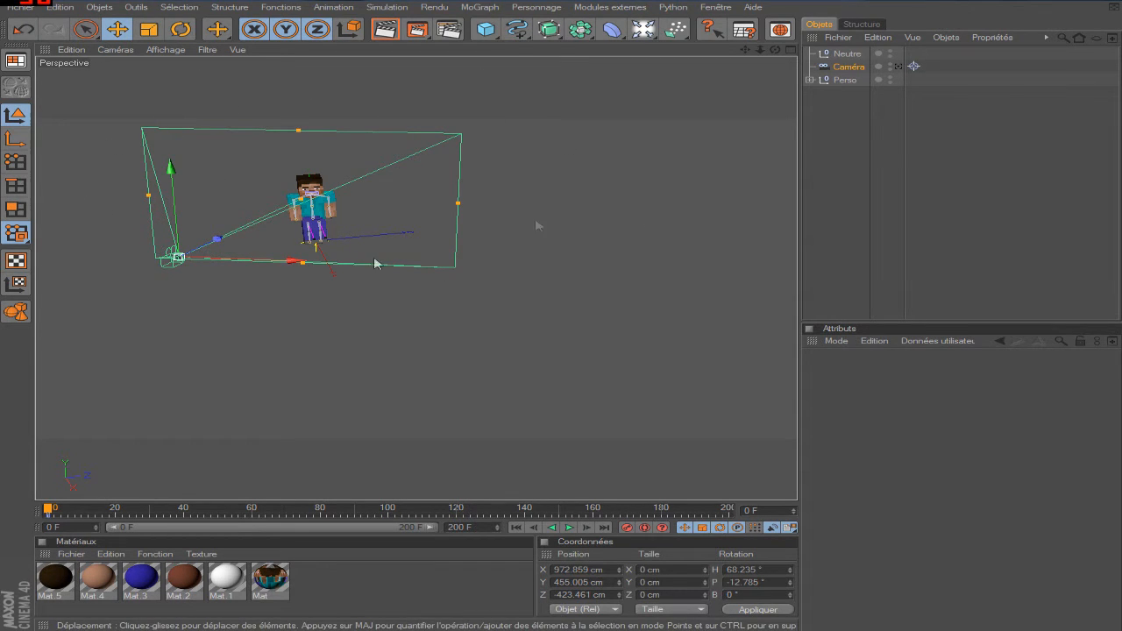
# Step: At frame 200, move the camera to about X 1049, Y 775, Z 465 cm and record a keyframe
pyautogui.moveTo(744, 49); pyautogui.dragTo(798, 109)
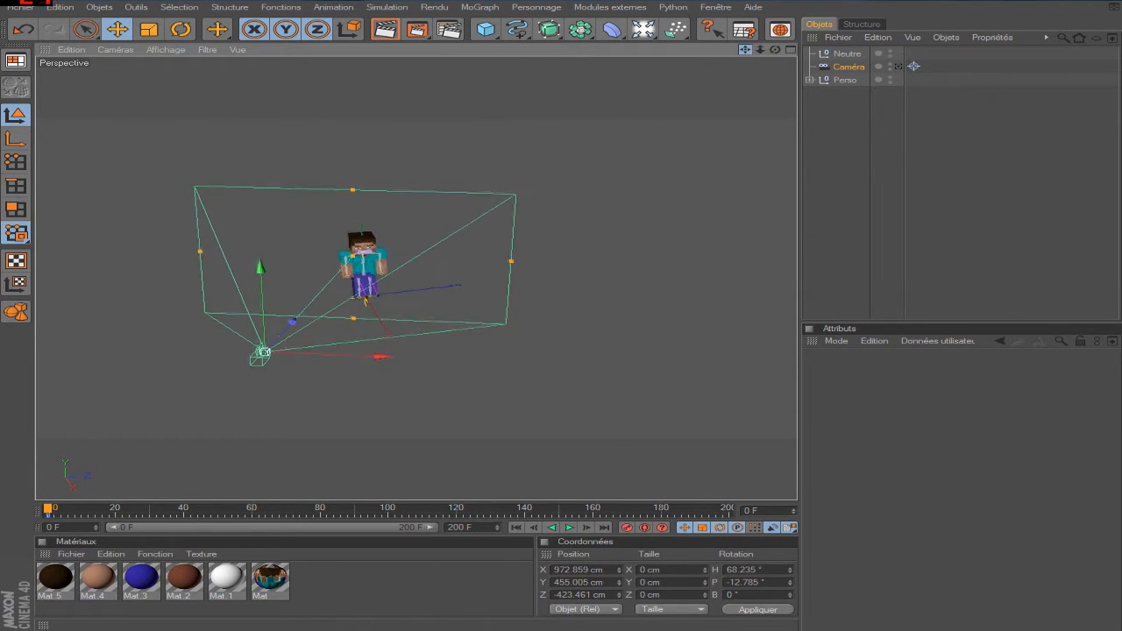
pyautogui.scroll(5, 380, 217)
pyautogui.scroll(-4, 392, 219)
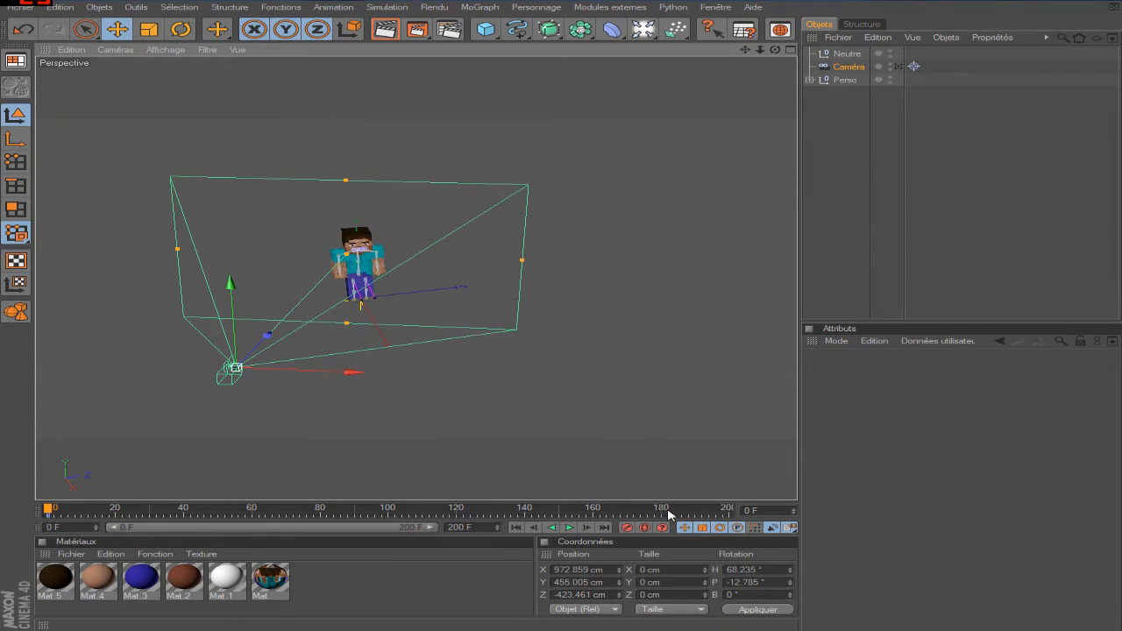
pyautogui.click(727, 509)
pyautogui.moveTo(234, 364); pyautogui.dragTo(743, 208)
pyautogui.click(625, 529)
# Step: Look through the camera and play the animation from the start
pyautogui.click(898, 66)
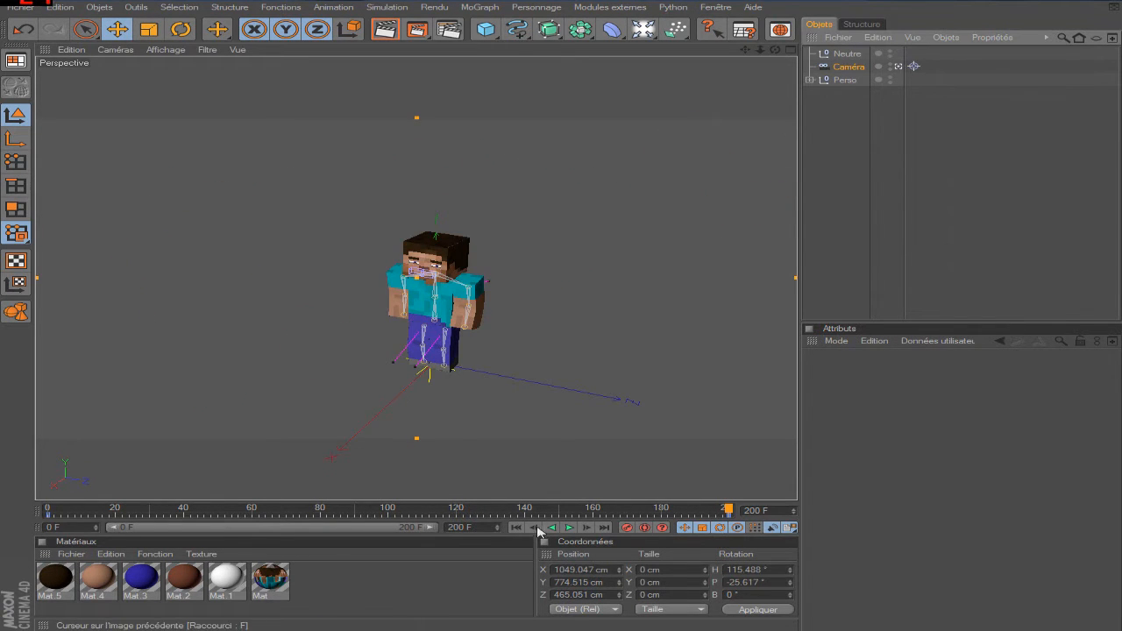
pyautogui.click(515, 527)
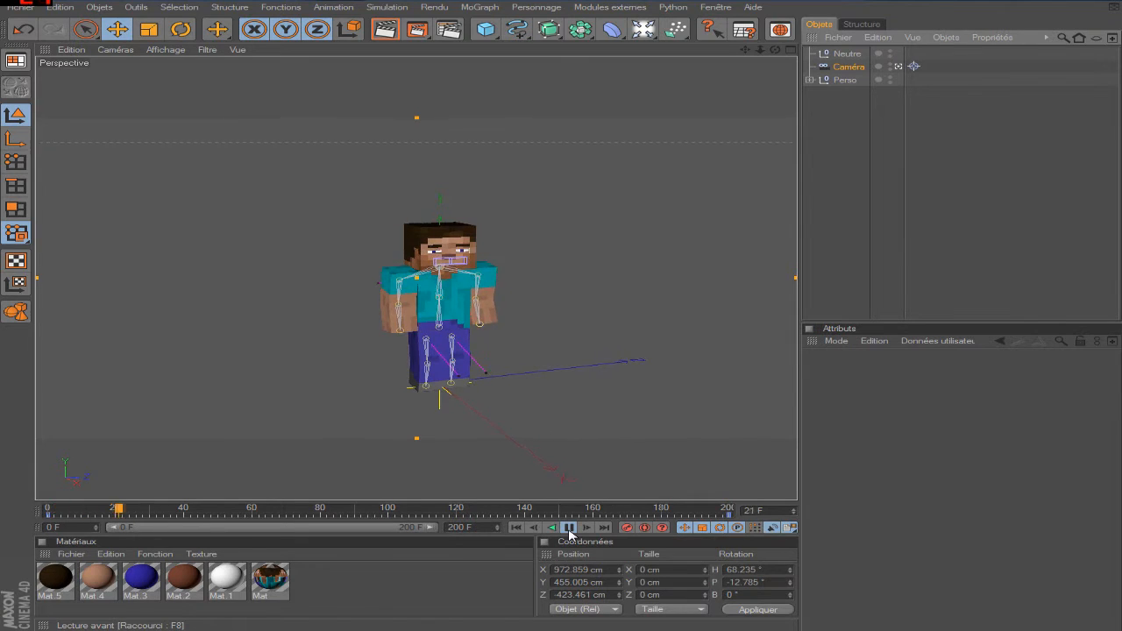
pyautogui.click(569, 528)
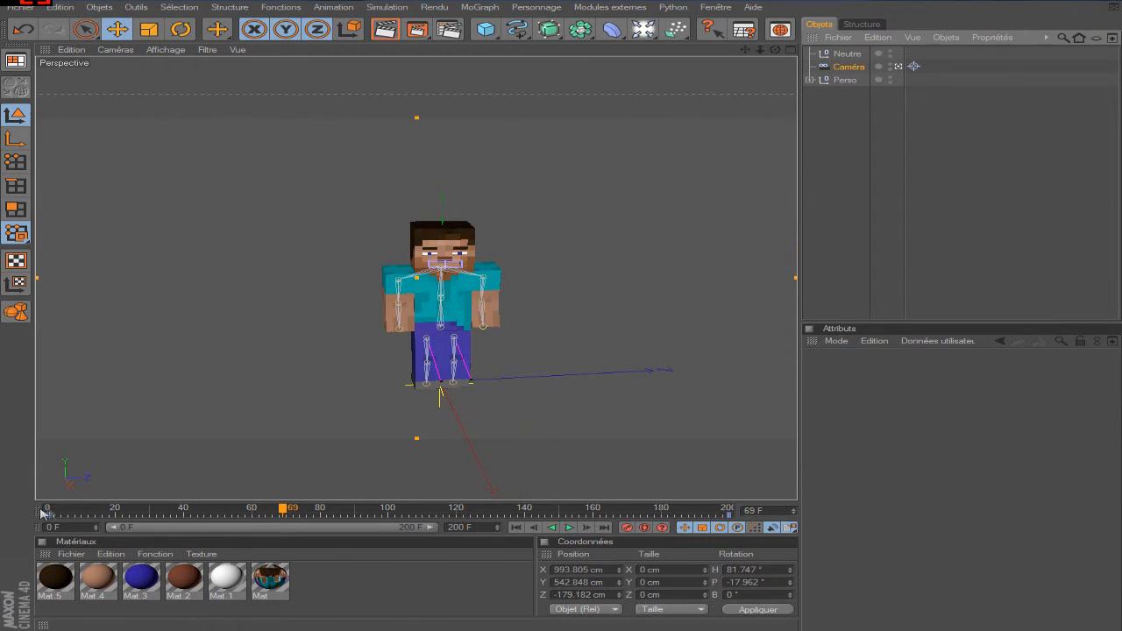
# Step: Set the interpolation of the camera's frame 0 keyframe to Linéaire and replay the animation
pyautogui.click(49, 515)
pyautogui.click(939, 413)
pyautogui.click(925, 437)
pyautogui.click(524, 527)
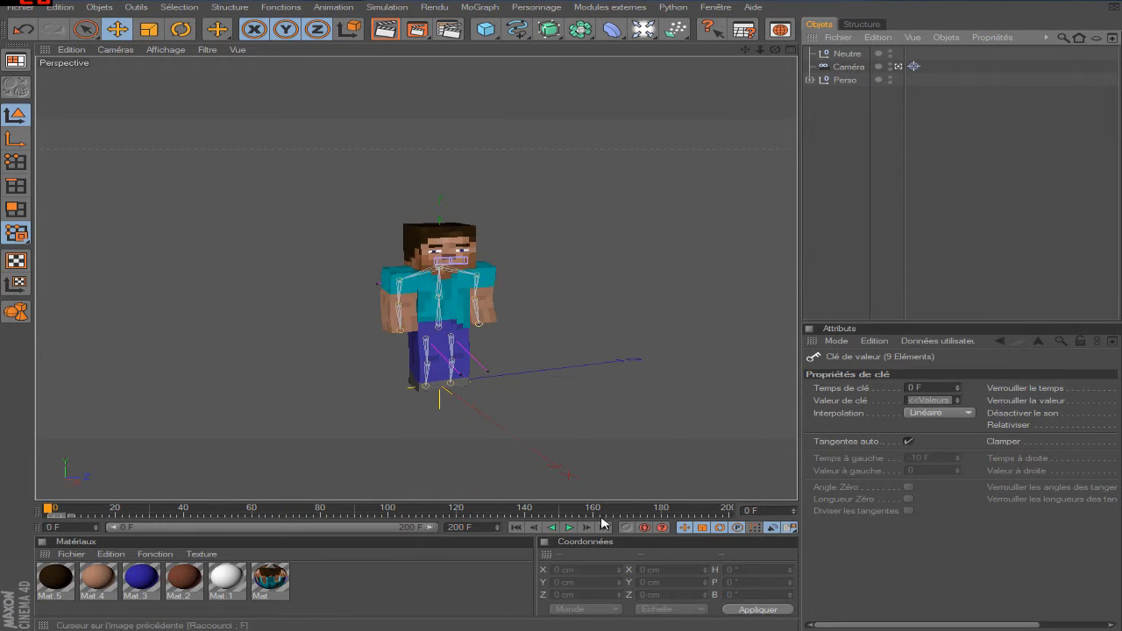
pyautogui.click(570, 528)
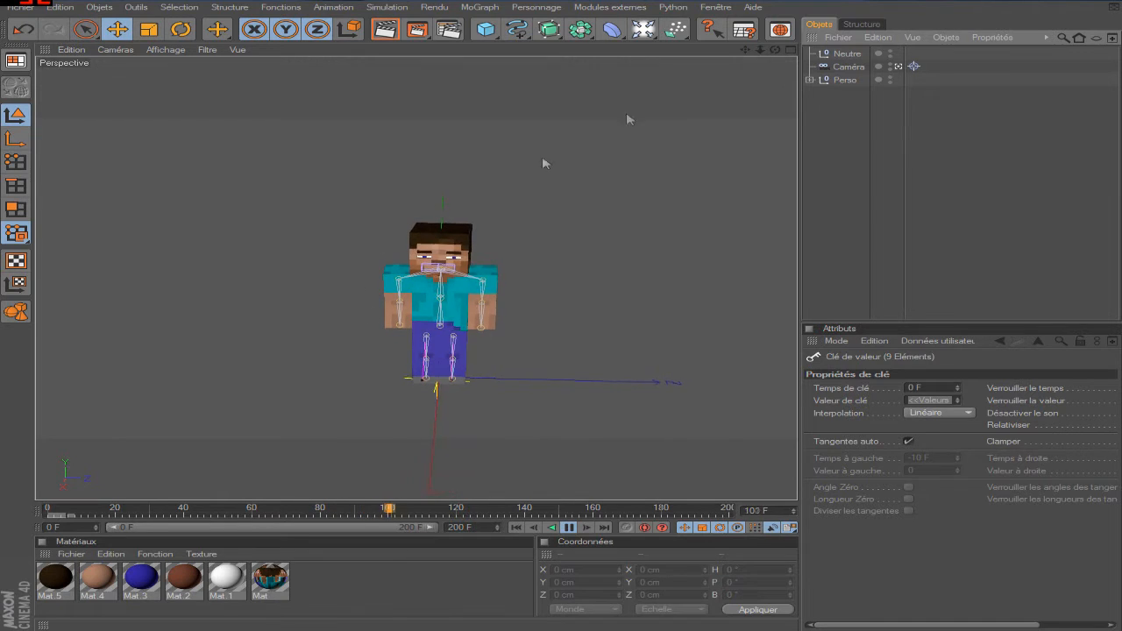
# Step: Move the Neutre target to about Y 160 cm, Z -19 cm, then stop playback and return to frame 0
pyautogui.click(848, 55)
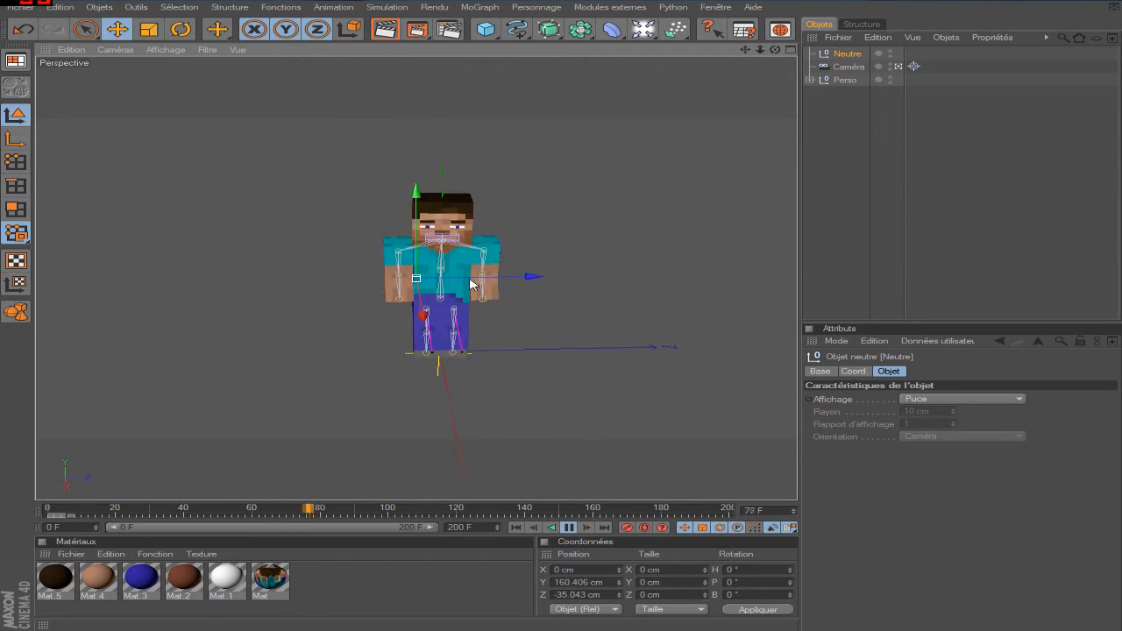
pyautogui.click(571, 527)
pyautogui.click(516, 527)
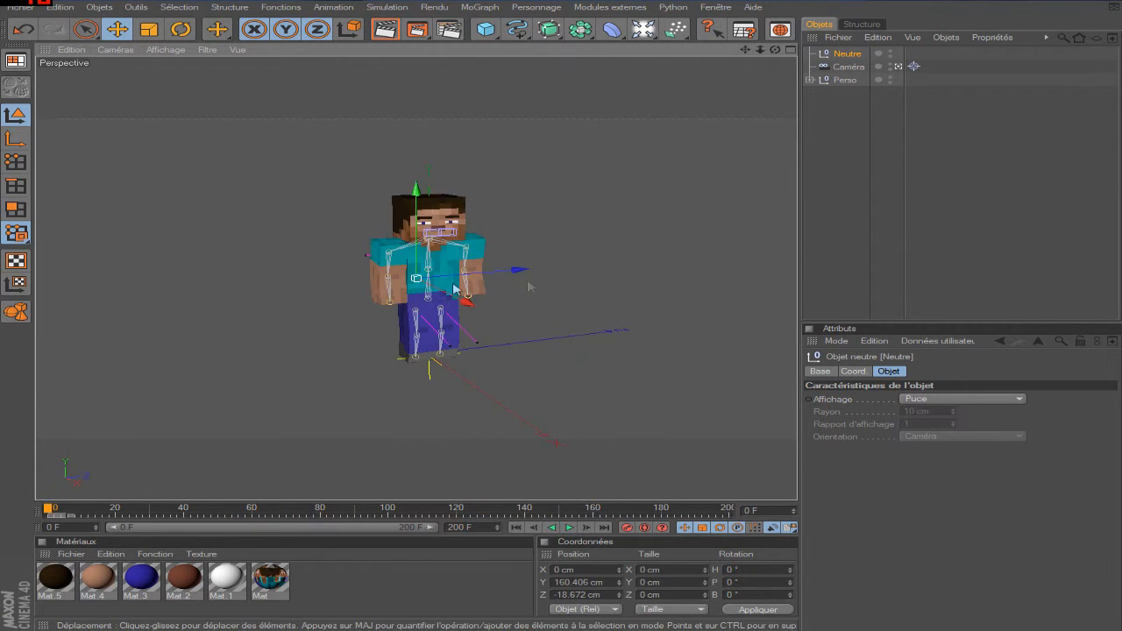
pyautogui.click(896, 54)
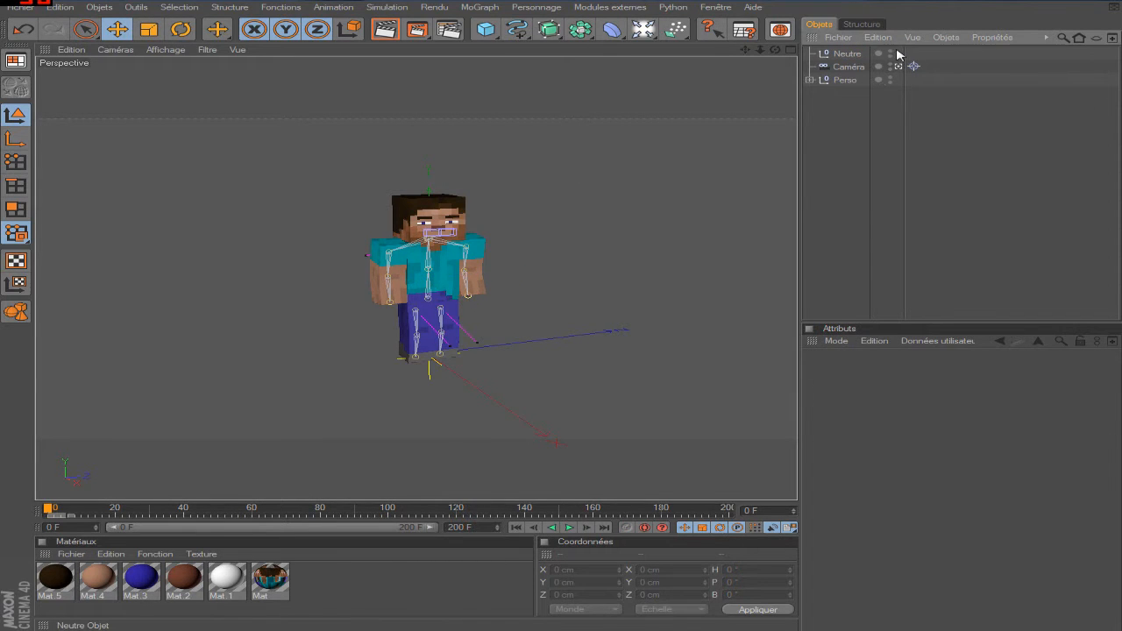
# Step: Leave the camera view and examine the camera and character from outside
pyautogui.click(899, 67)
pyautogui.scroll(-2, 616, 223)
pyautogui.scroll(3, 618, 211)
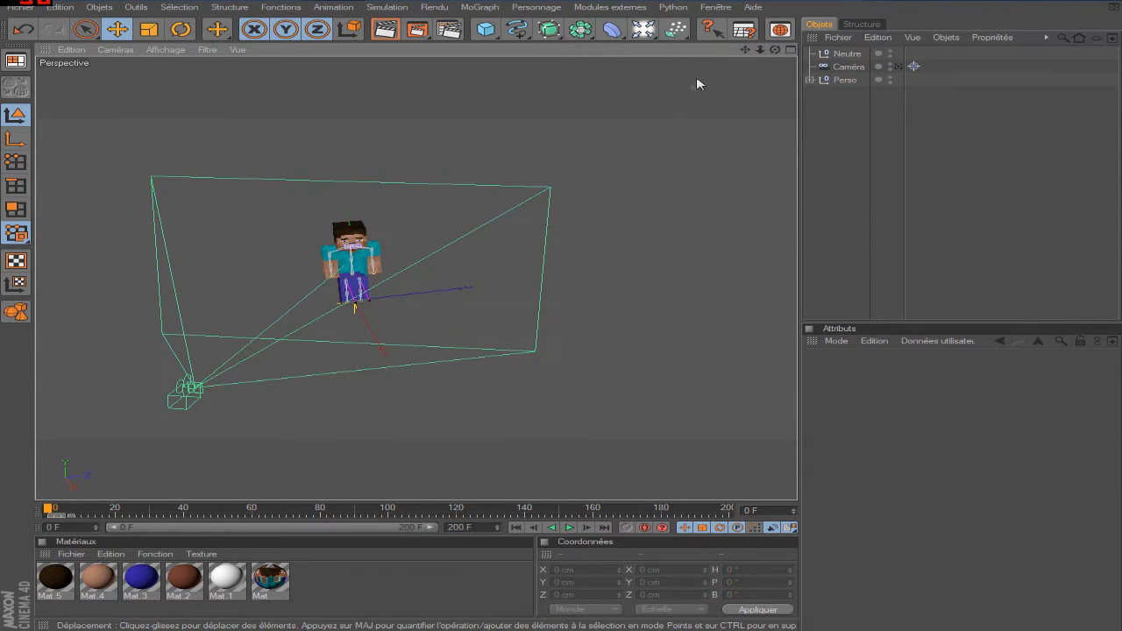
pyautogui.moveTo(745, 52); pyautogui.dragTo(832, 42)
pyautogui.scroll(-3, 527, 235)
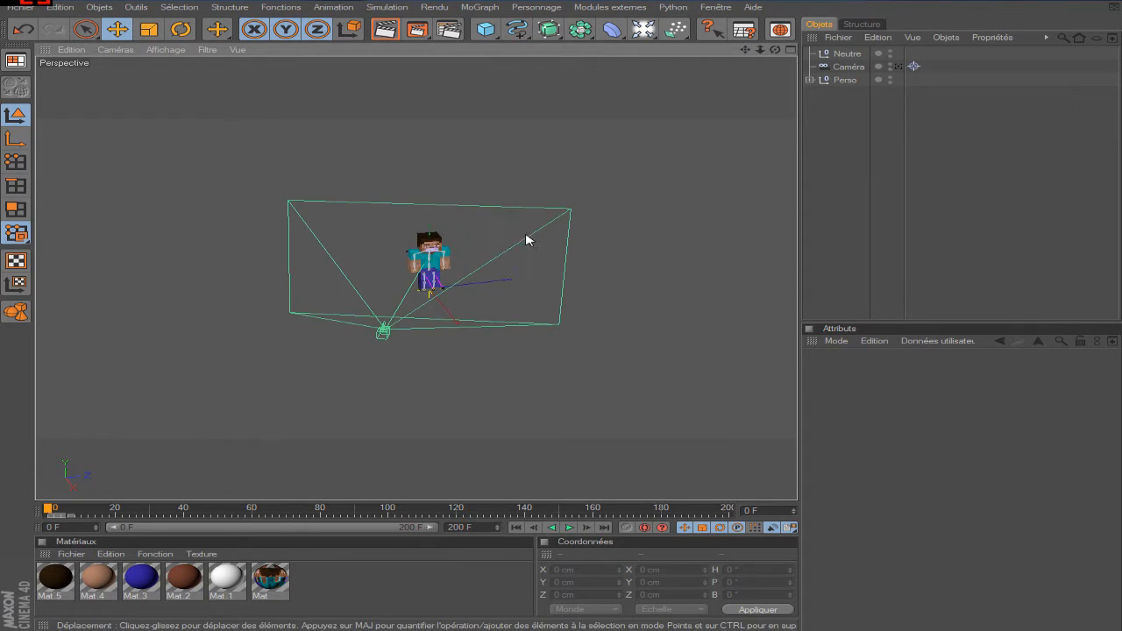
pyautogui.scroll(2, 469, 332)
pyautogui.scroll(-3, 275, 319)
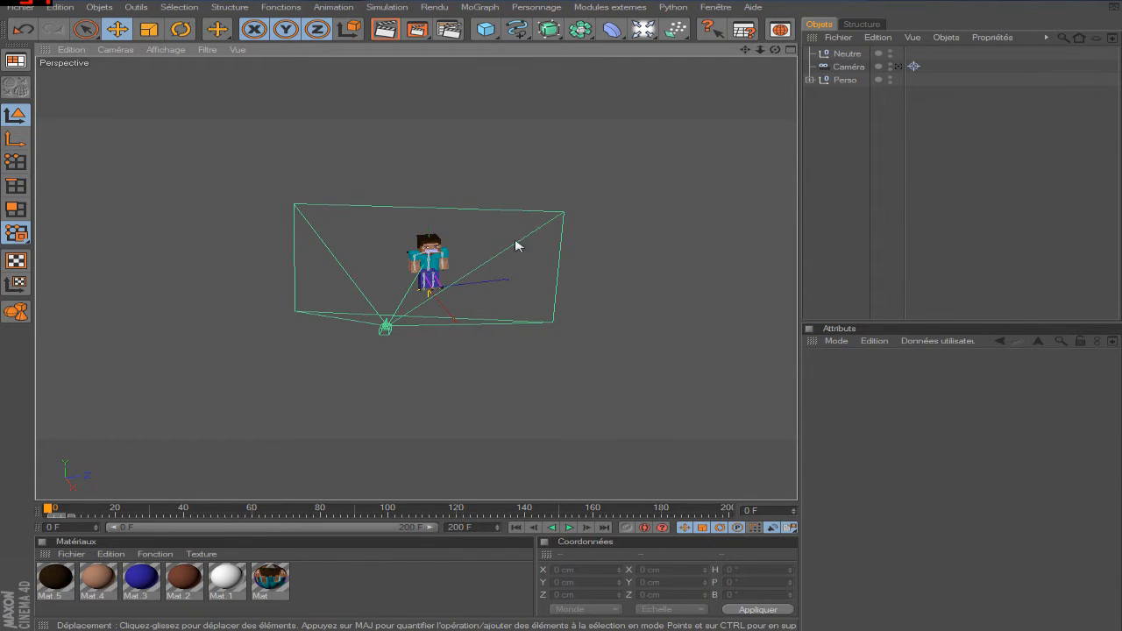
pyautogui.scroll(2, 483, 180)
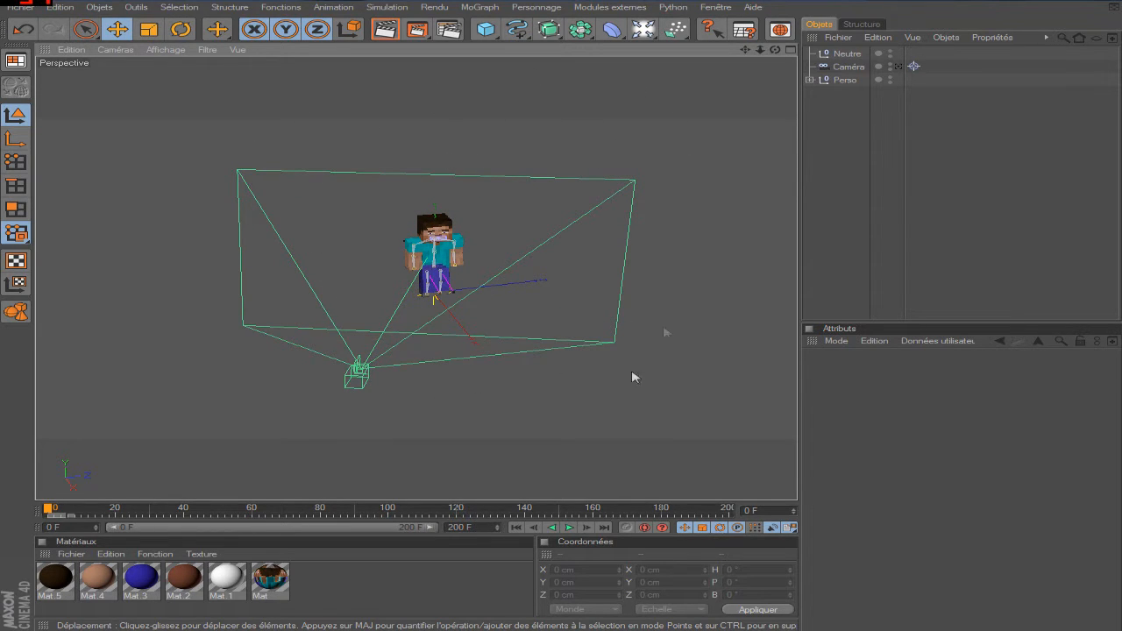
# Step: Preview the camera's path up to frame 42 and remove the camera's keyframes at frames 200 and 0
pyautogui.click(846, 67)
pyautogui.moveTo(62, 519); pyautogui.dragTo(190, 517)
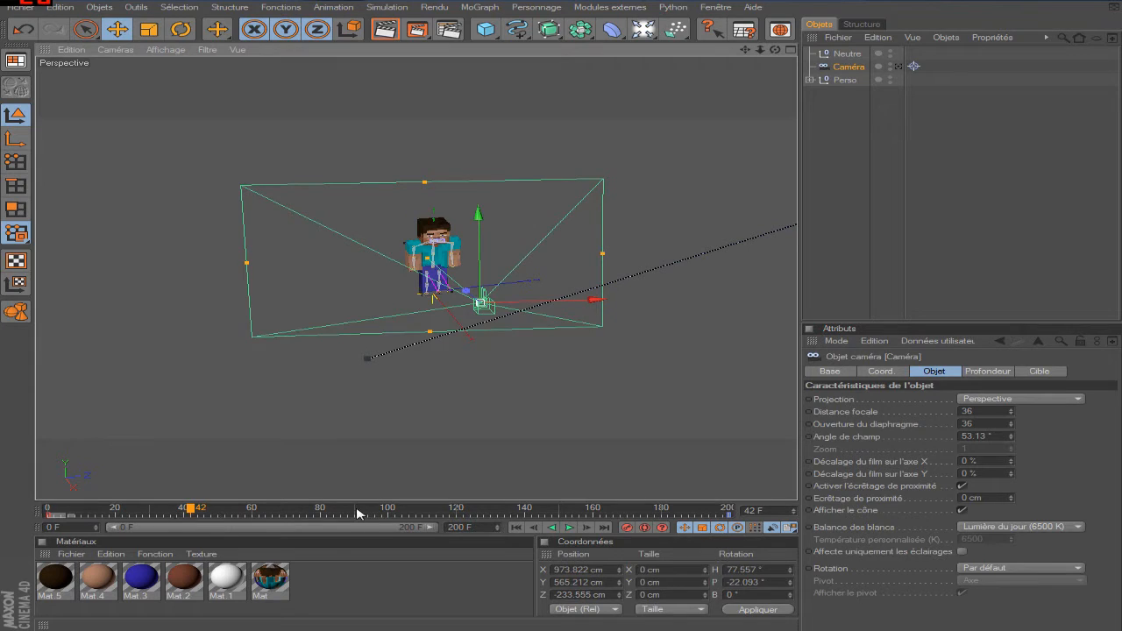
pyautogui.click(729, 516)
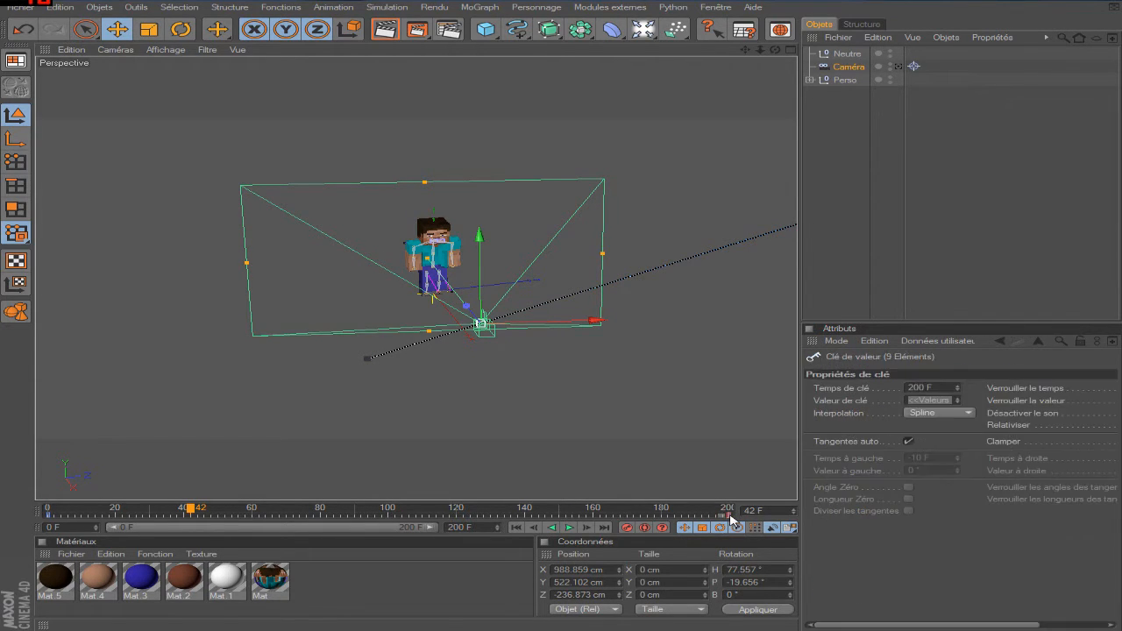
pyautogui.moveTo(729, 516); pyautogui.dragTo(109, 517)
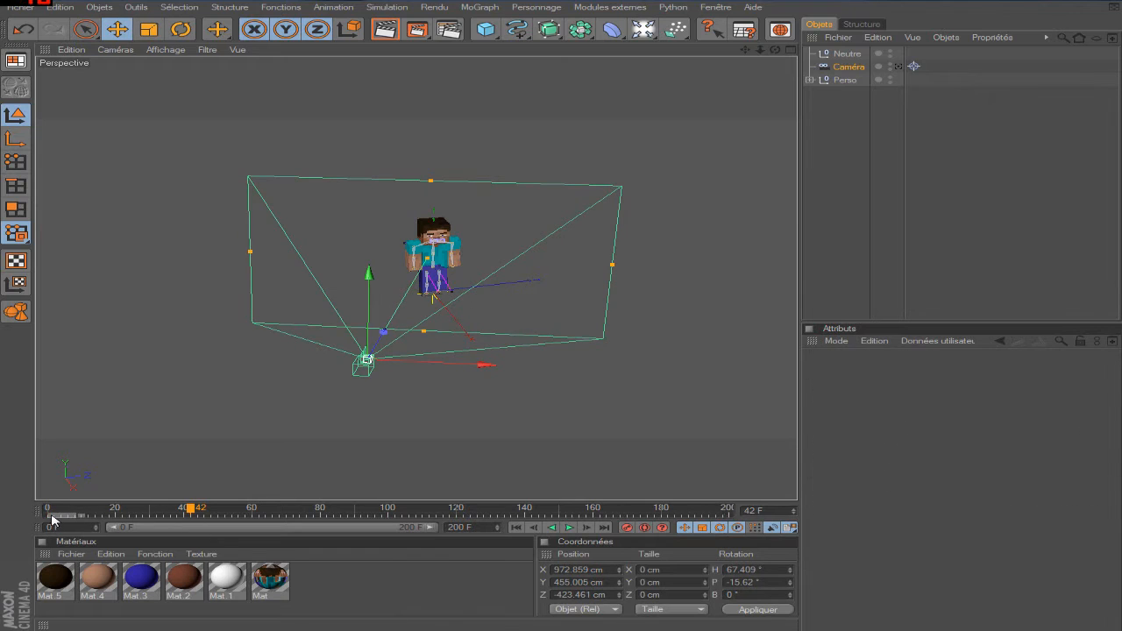
# Step: Delete the camera's Cible tag and the Neutre object
pyautogui.click(825, 175)
pyautogui.click(914, 67)
pyautogui.press('Delete')
pyautogui.click(848, 54)
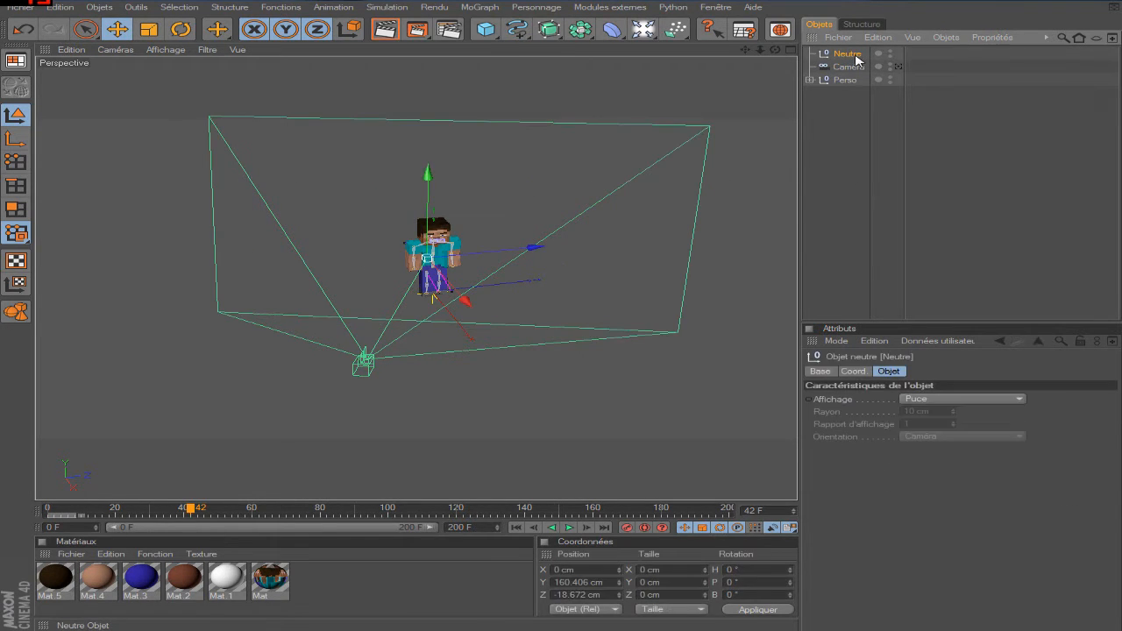
pyautogui.press('Delete')
# Step: Add an Aligner sur la spline tag to the camera
pyautogui.click(846, 56)
pyautogui.rightClick(847, 59)
pyautogui.moveTo(921, 66)
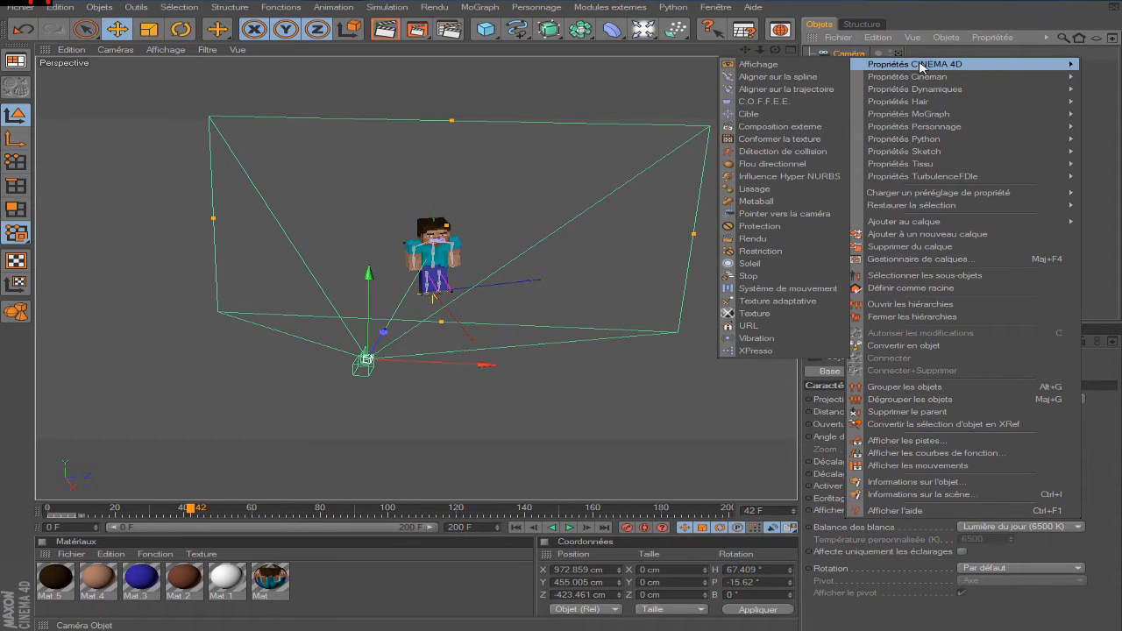
pyautogui.click(810, 77)
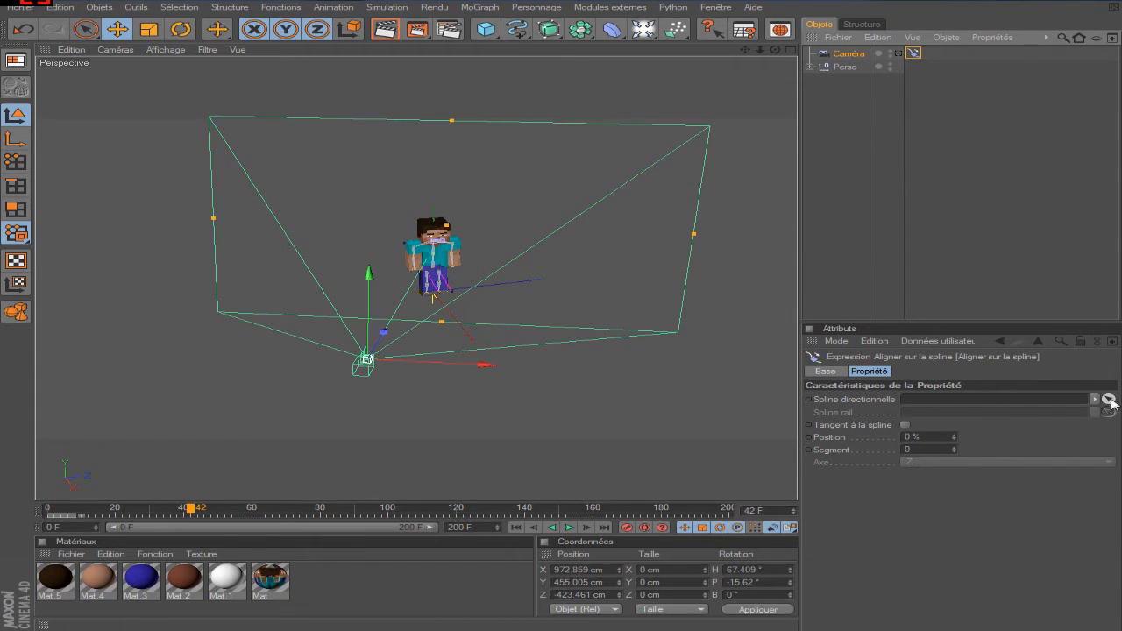
pyautogui.click(829, 182)
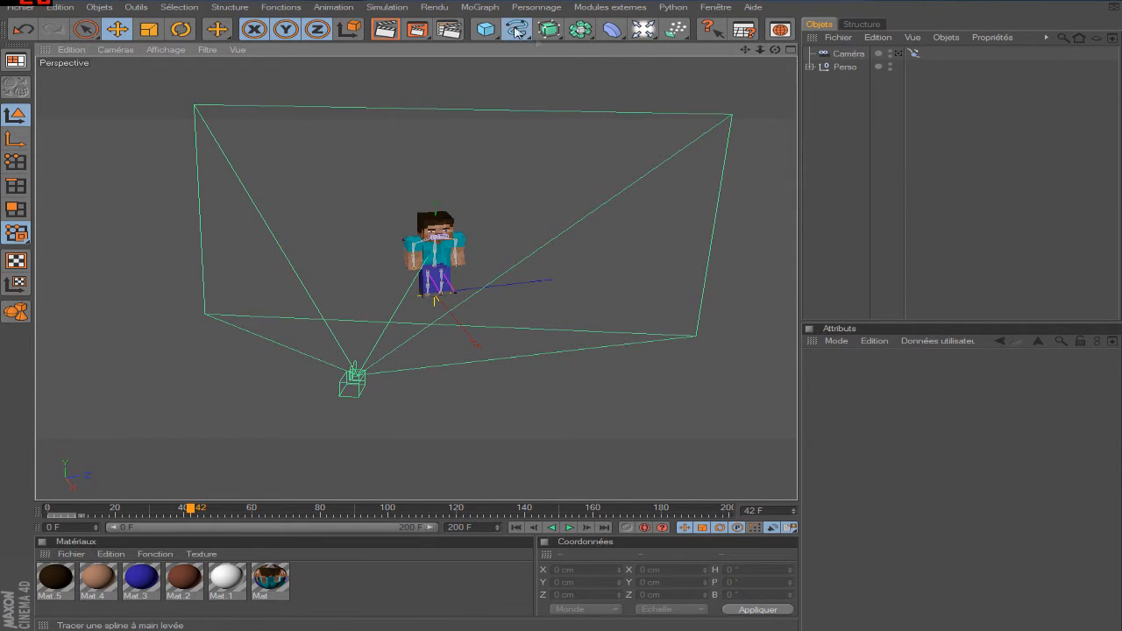
# Step: Add a Cercle spline at the origin and set its plane to XZ
pyautogui.moveTo(517, 29); pyautogui.dragTo(678, 88)
pyautogui.scroll(-2, 599, 228)
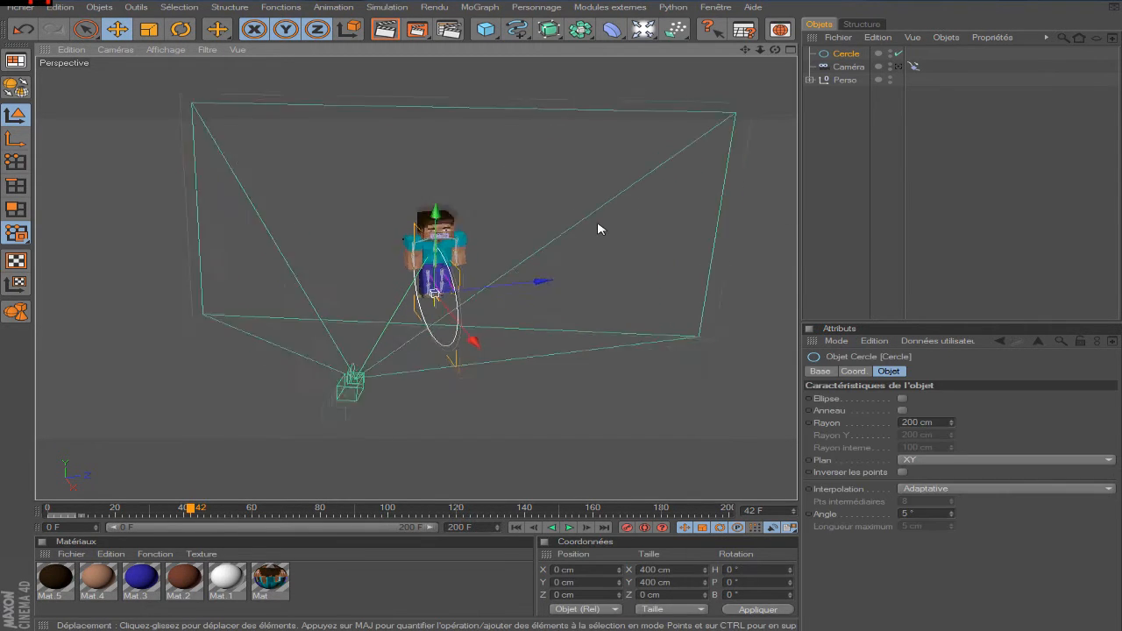
pyautogui.scroll(3, 466, 258)
pyautogui.click(939, 461)
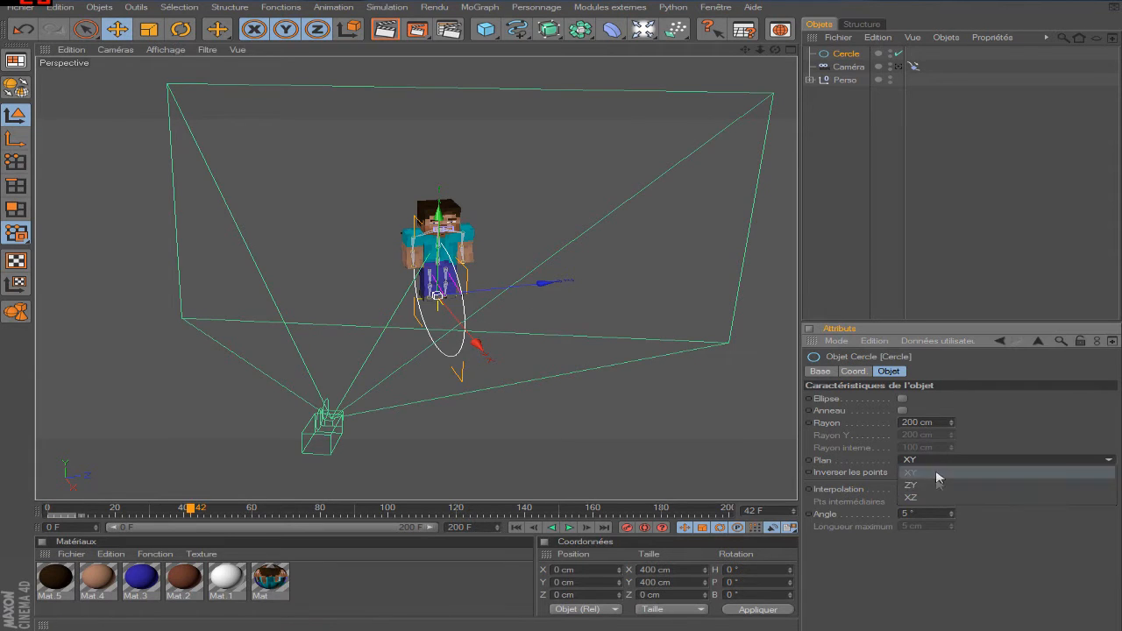
pyautogui.click(936, 488)
pyautogui.click(942, 462)
pyautogui.click(943, 498)
# Step: Raise the circle to about Y 324 cm and enlarge it to about 1656 cm across around the character
pyautogui.moveTo(438, 263); pyautogui.dragTo(438, 200)
pyautogui.moveTo(439, 295); pyautogui.dragTo(440, 259)
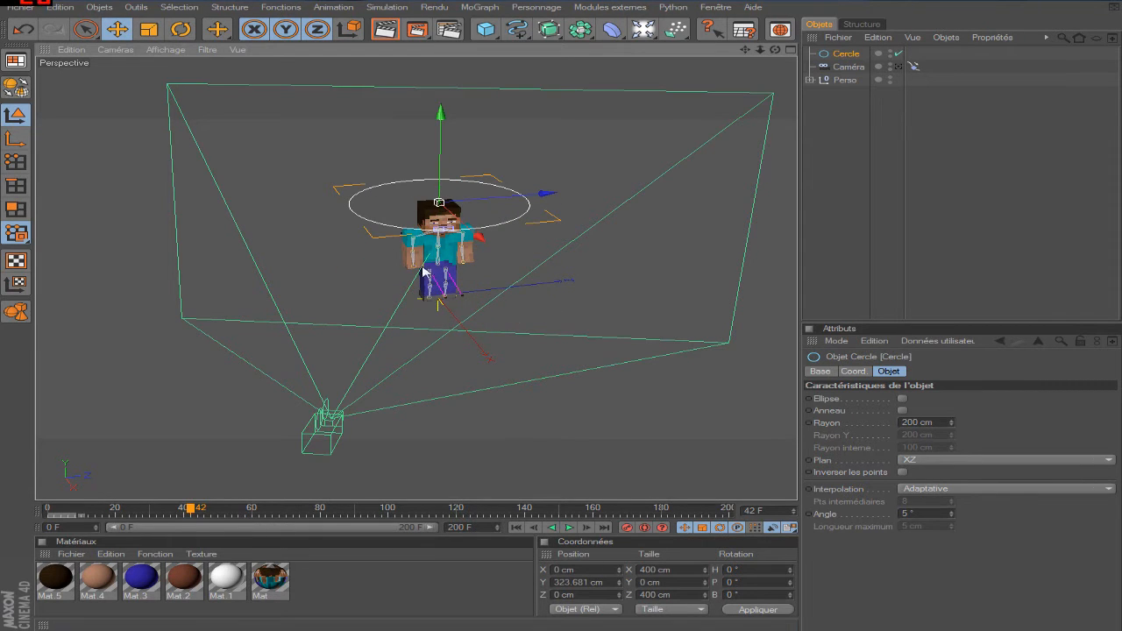
pyautogui.moveTo(951, 422); pyautogui.dragTo(952, 347)
pyautogui.scroll(-3, 547, 307)
pyautogui.scroll(2, 545, 305)
# Step: Assign the Cercle spline as the Spline directionnelle of the camera's Aligner sur la spline tag
pyautogui.click(913, 66)
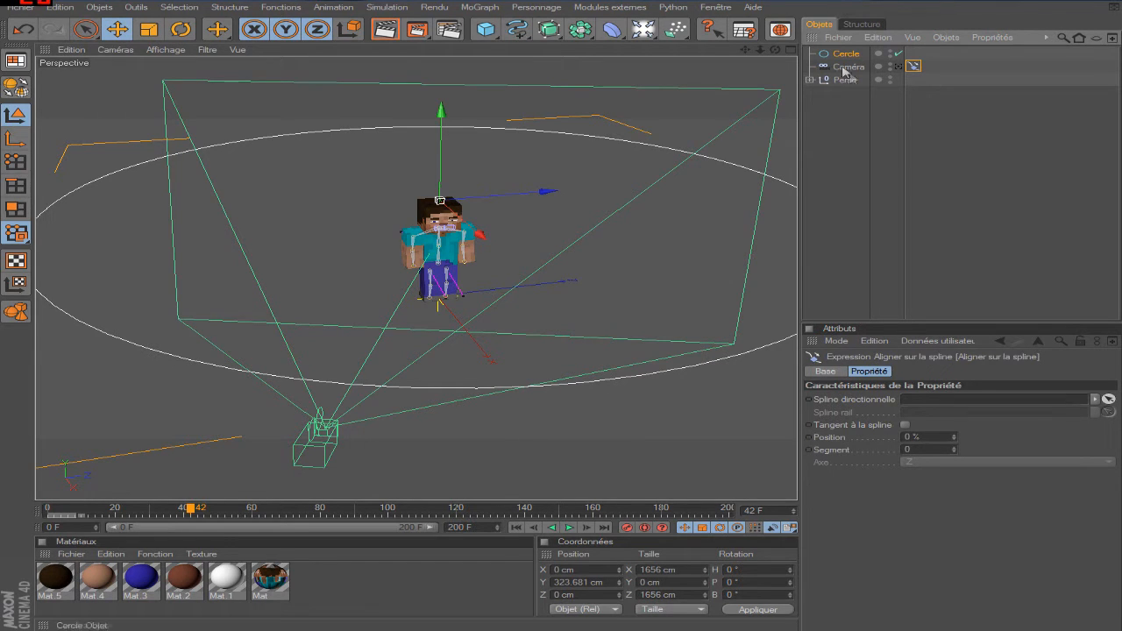
pyautogui.click(1107, 398)
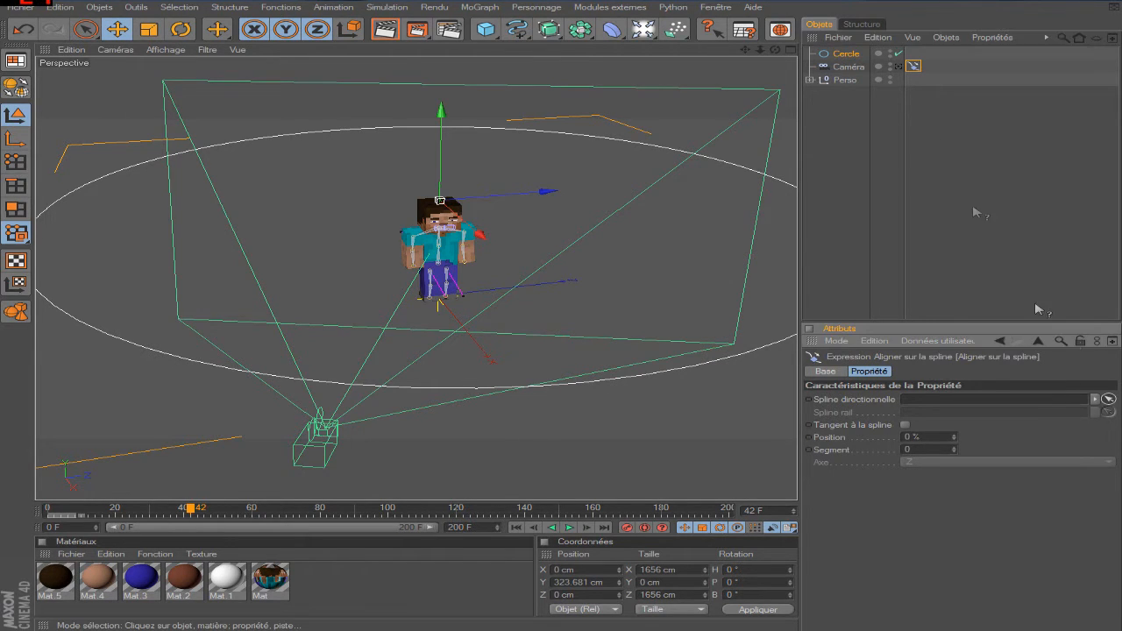
pyautogui.click(848, 63)
pyautogui.click(854, 239)
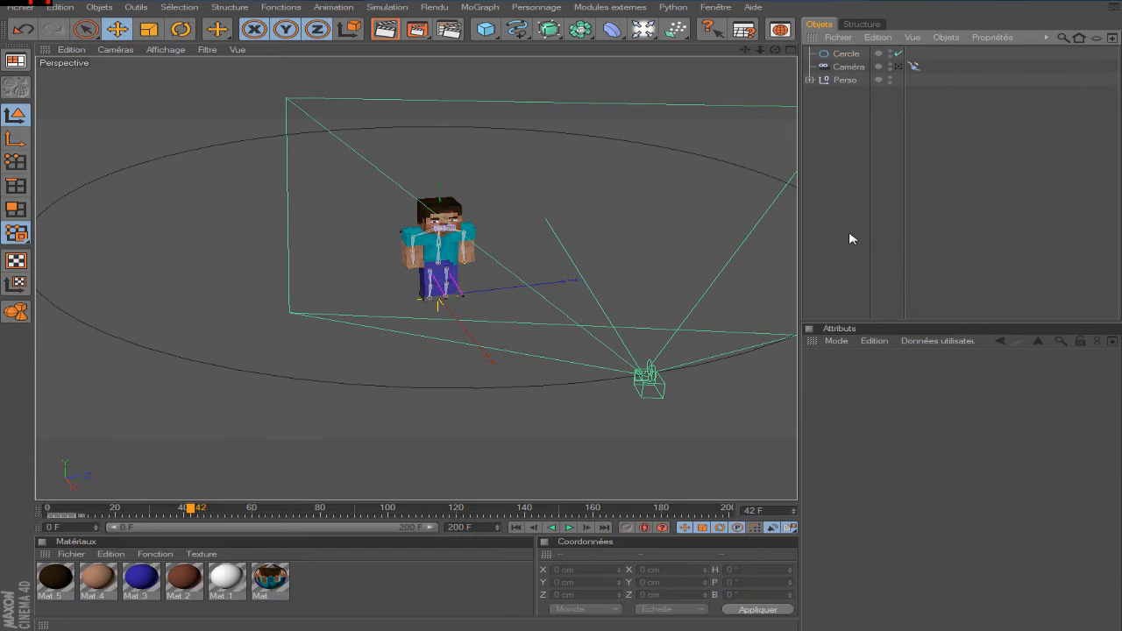
# Step: Return to frame 0 and try a Position of 1 % in the camera's Aligner sur la spline tag
pyautogui.moveTo(194, 511); pyautogui.dragTo(46, 511)
pyautogui.click(848, 66)
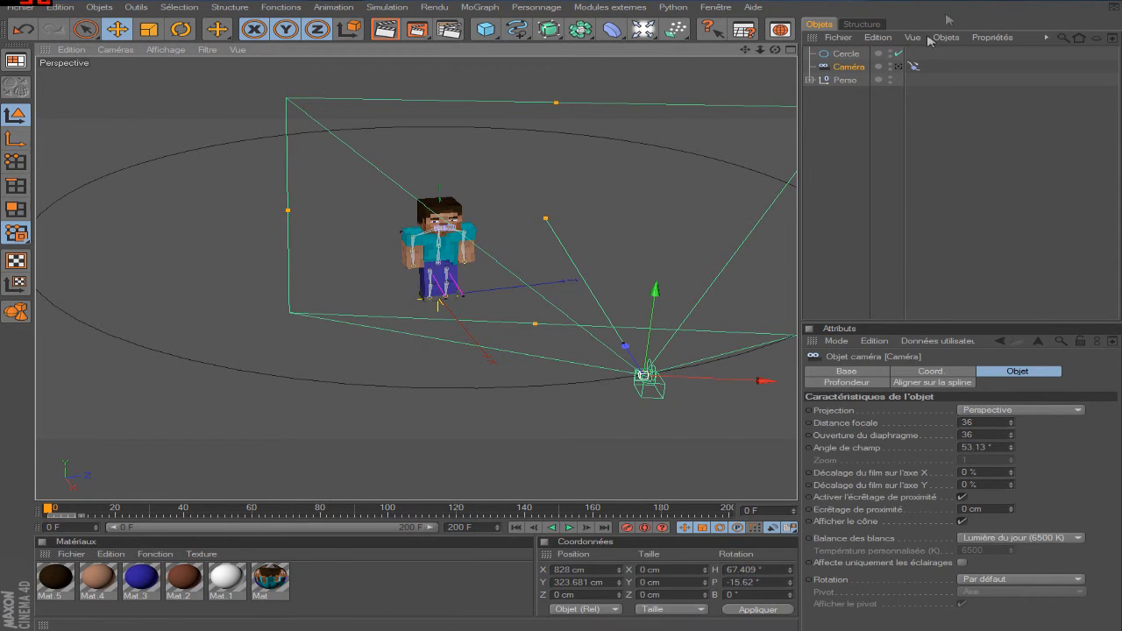
pyautogui.click(913, 68)
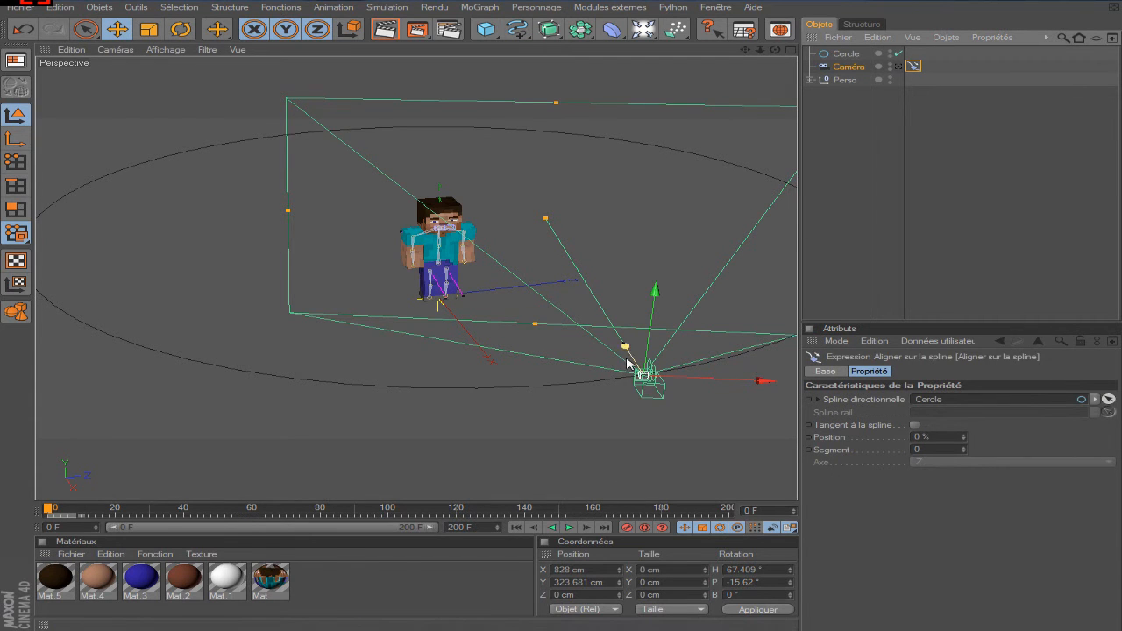
pyautogui.moveTo(966, 443)
pyautogui.mouseDown()
pyautogui.moveTo(1053, 443)
pyautogui.moveTo(968, 443)
pyautogui.mouseUp()
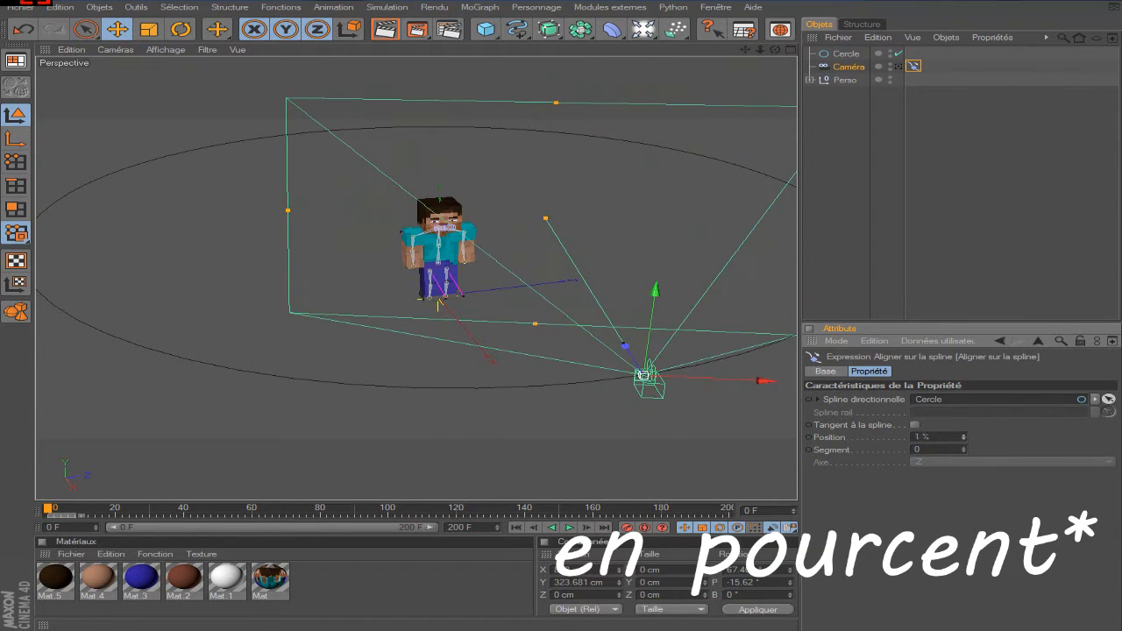
# Step: Convert the Cercle into an editable spline and display it in point mode
pyautogui.click(851, 55)
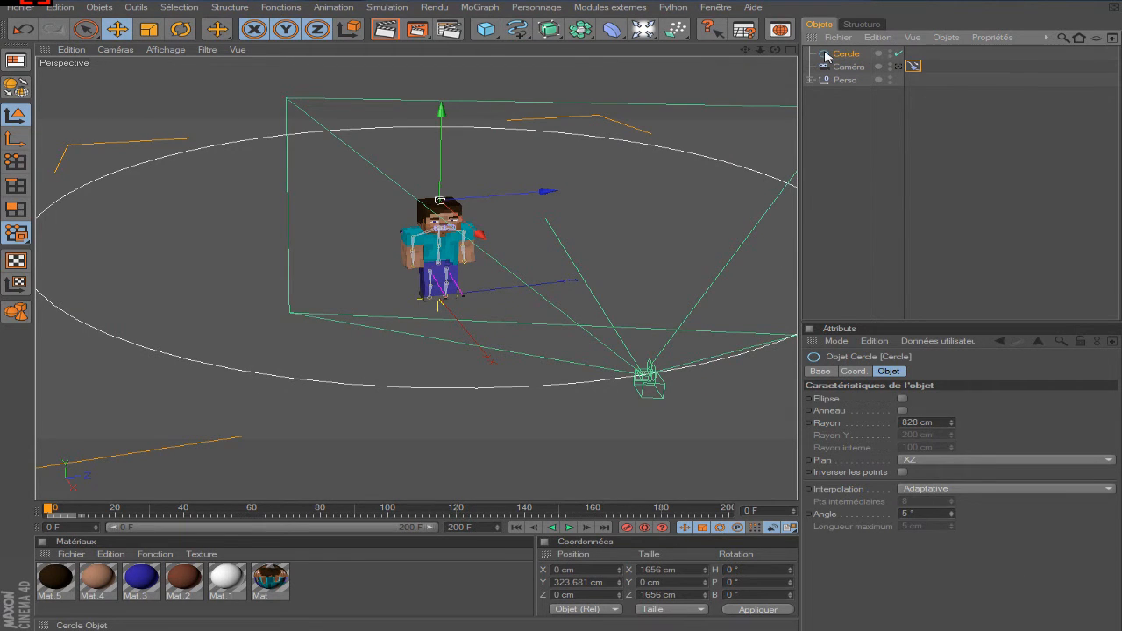
pyautogui.press('c')
pyautogui.click(237, 107)
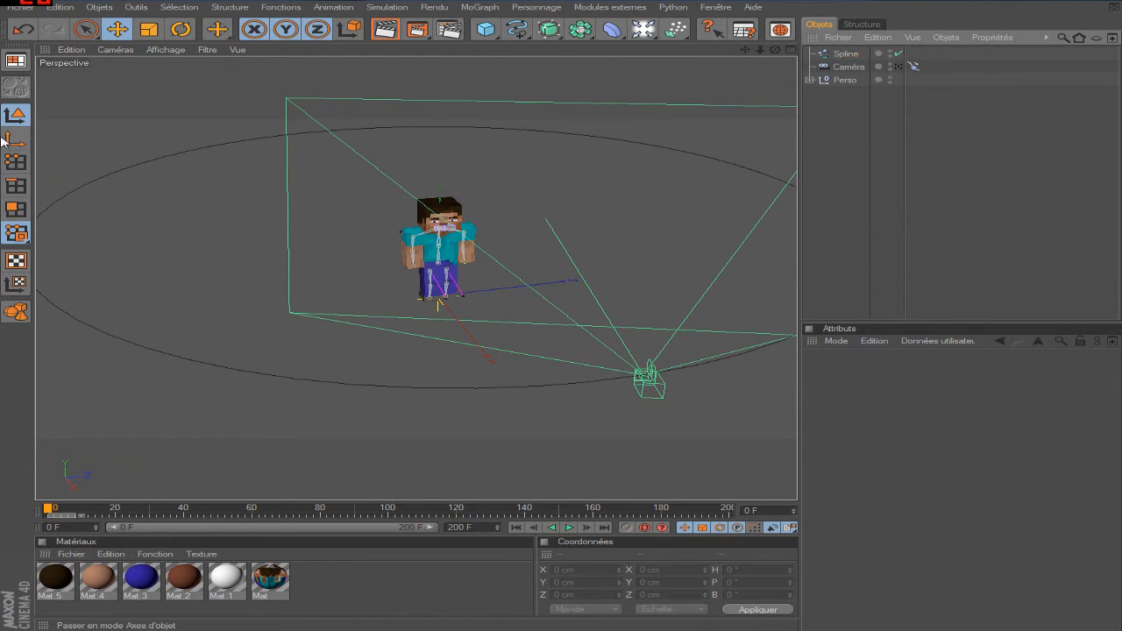
pyautogui.click(16, 165)
pyautogui.click(666, 343)
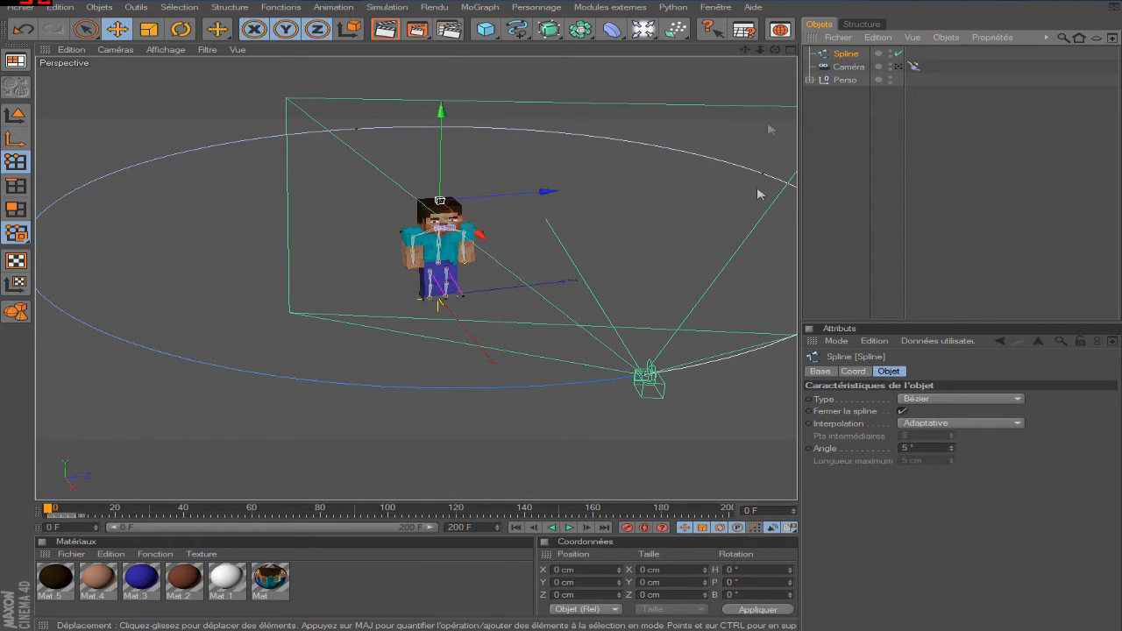
# Step: Keyframe the Position of the camera's Aligner sur la spline tag at 0 % on frame 0 and 100 % on frame 200
pyautogui.click(912, 66)
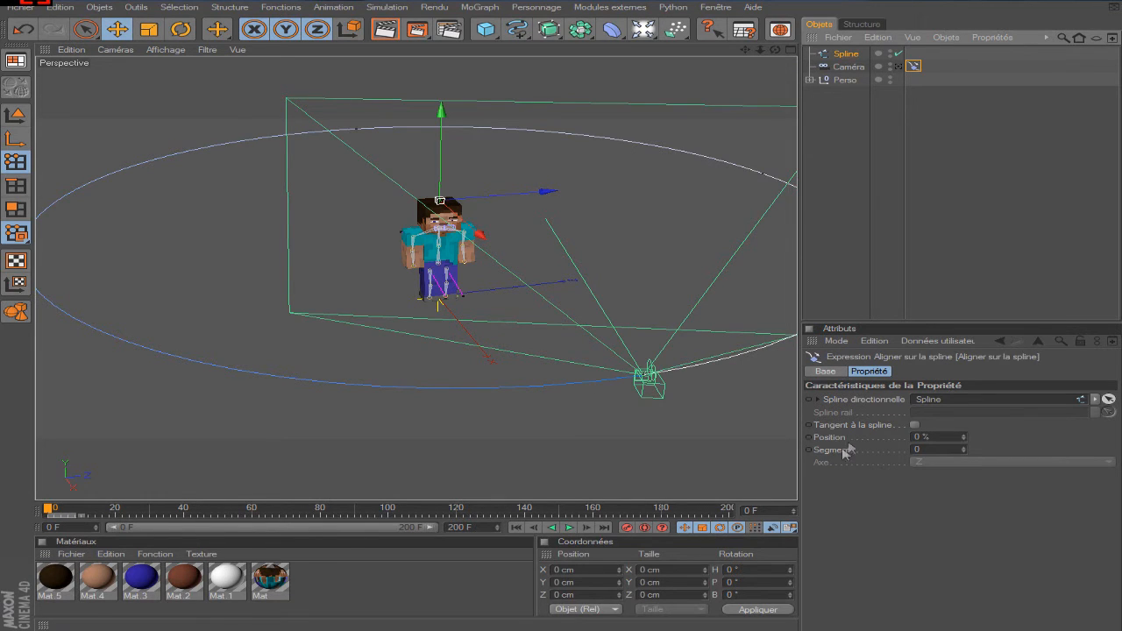
pyautogui.keyDown('ctrl'); pyautogui.click(809, 438); pyautogui.keyUp('ctrl')
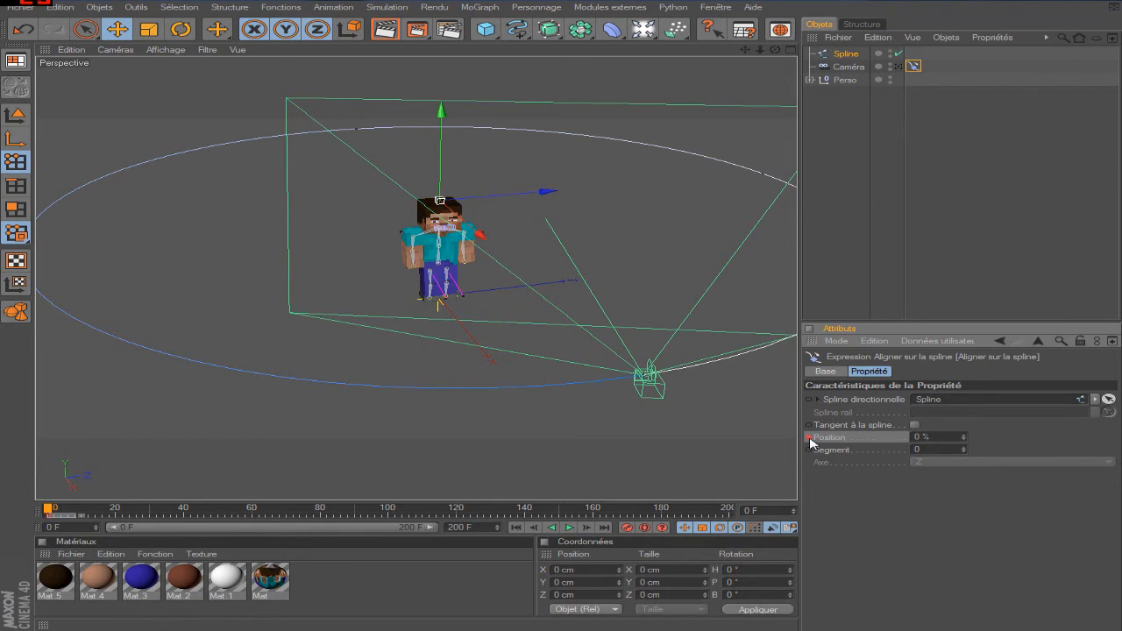
pyautogui.click(727, 512)
pyautogui.doubleClick(922, 438)
pyautogui.write('100')
pyautogui.press('Return')
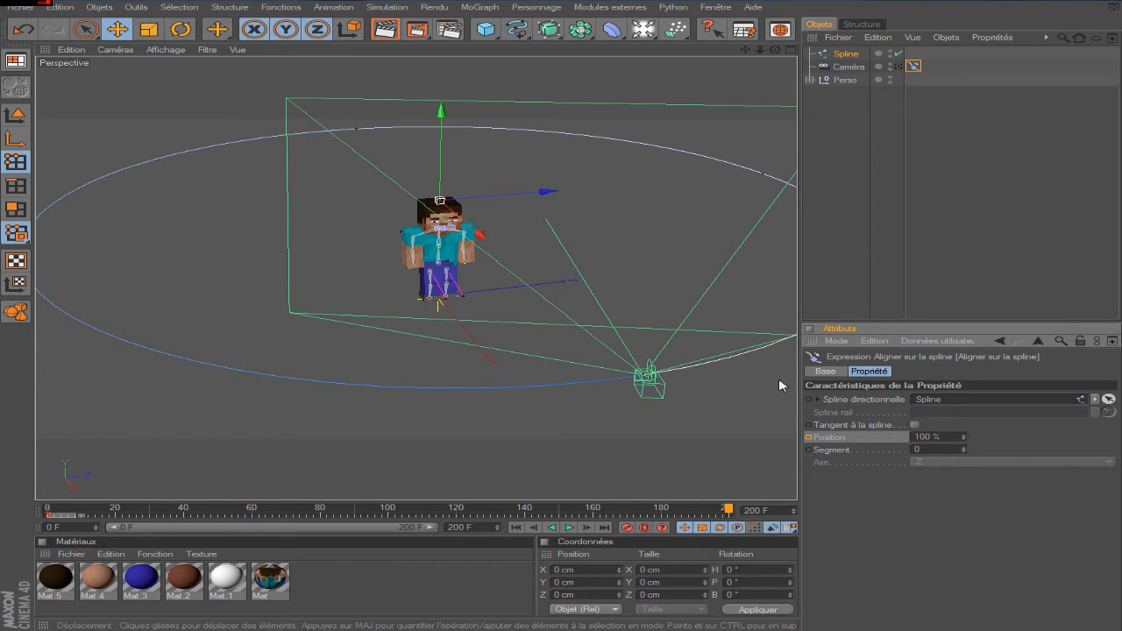
pyautogui.click(810, 261)
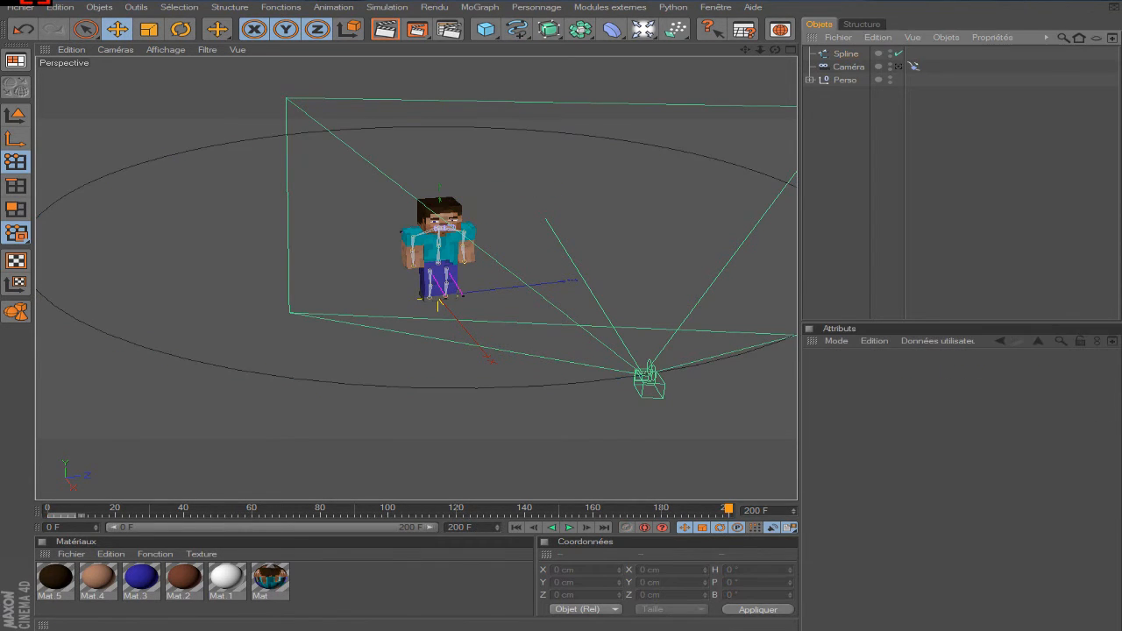
# Step: Look through the camera, preview the animation from the start, and return to frame 0
pyautogui.click(899, 67)
pyautogui.click(521, 528)
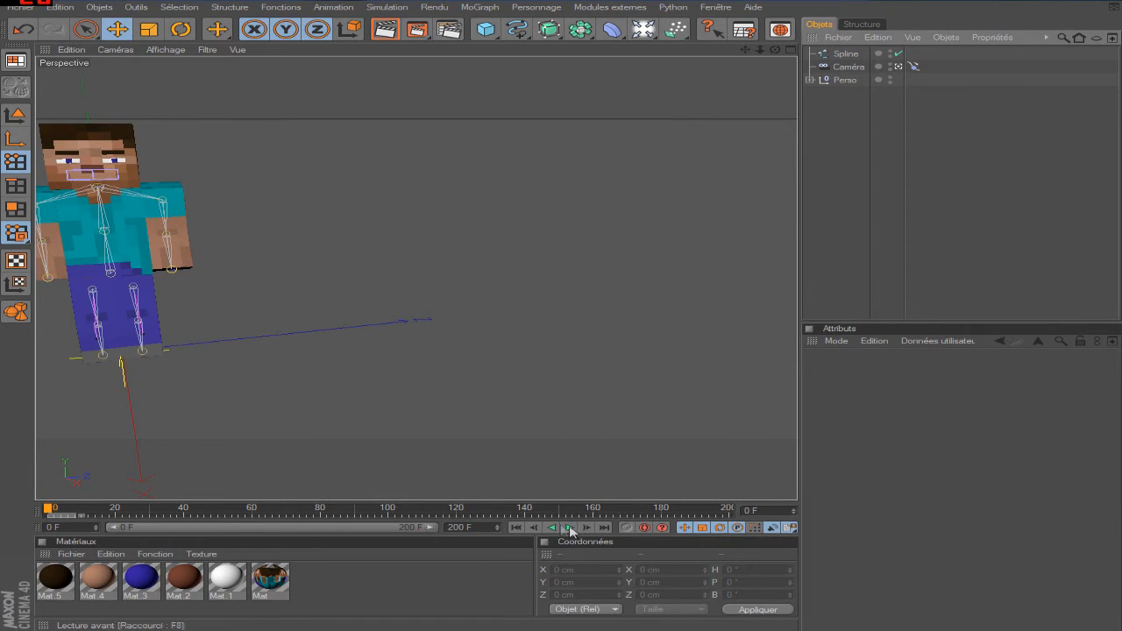
pyautogui.click(567, 528)
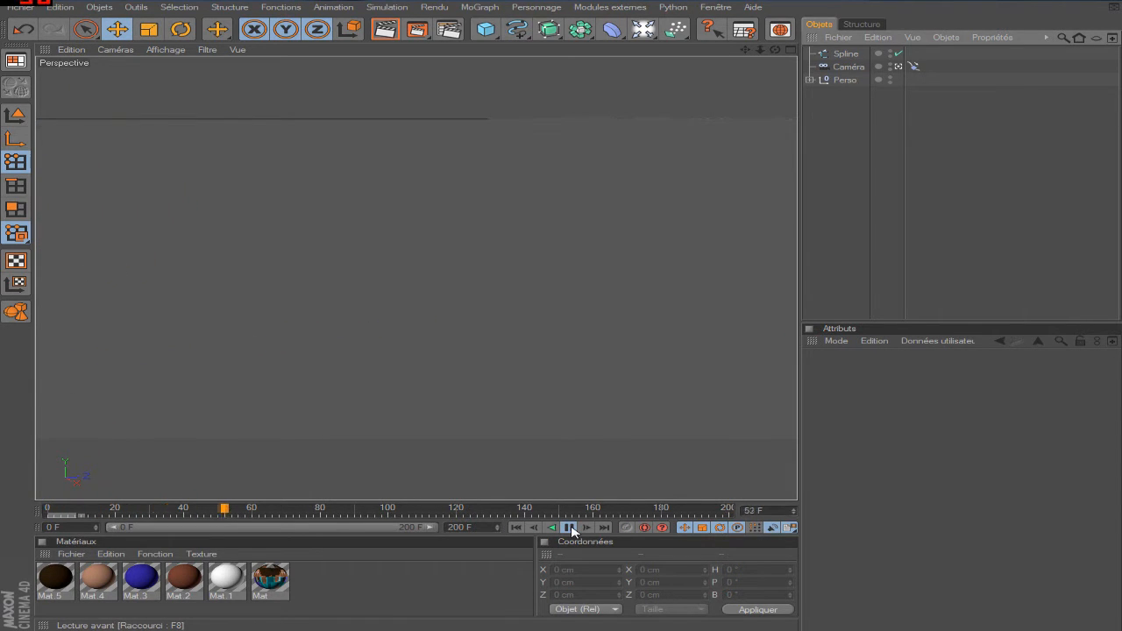
pyautogui.click(570, 528)
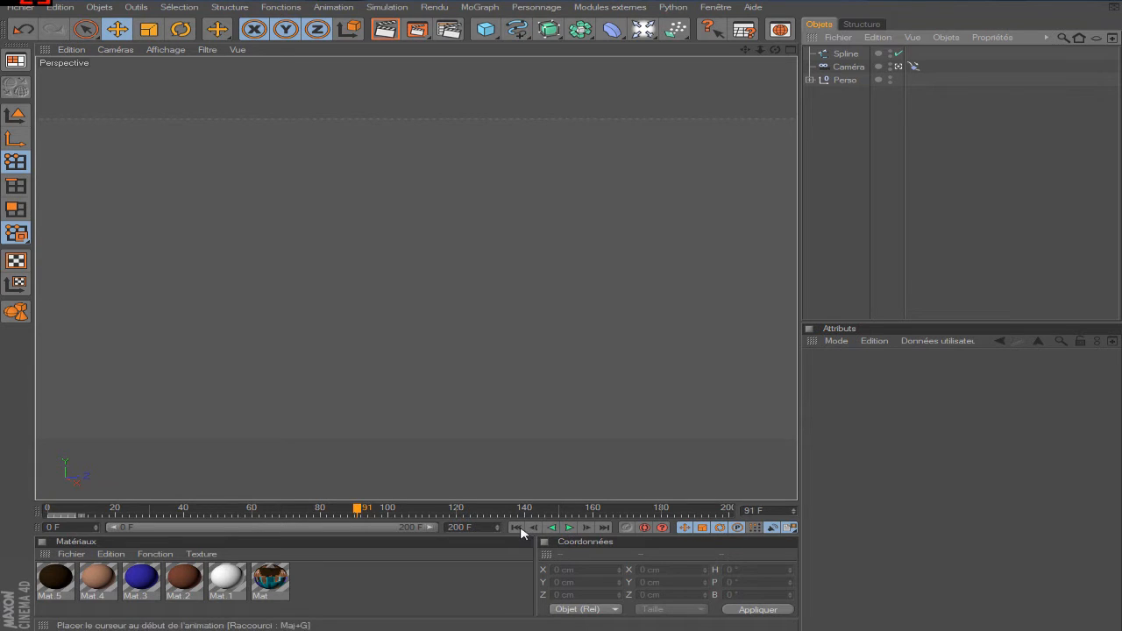
pyautogui.click(515, 527)
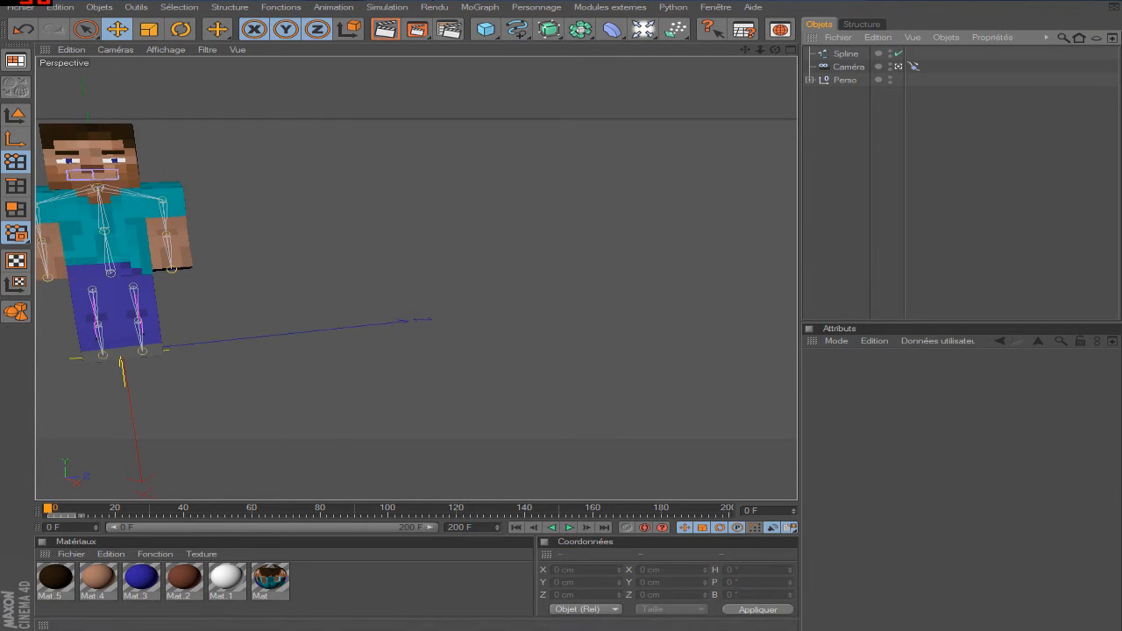
# Step: Add a Cible tag to the camera and set Perso as its target
pyautogui.rightClick(860, 66)
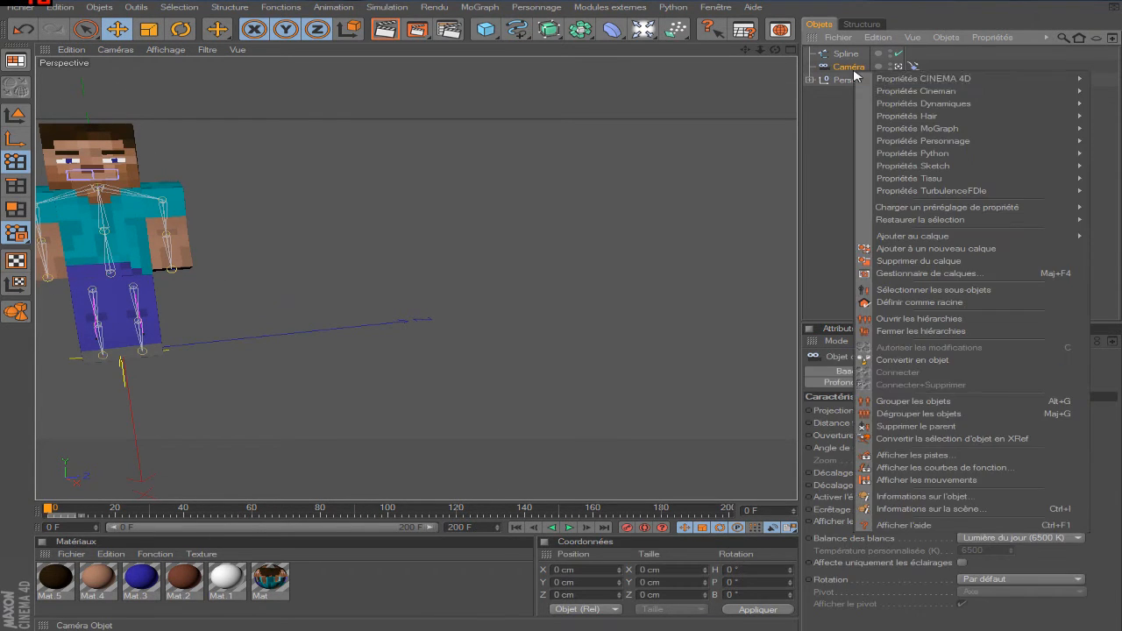
pyautogui.moveTo(898, 79)
pyautogui.click(776, 130)
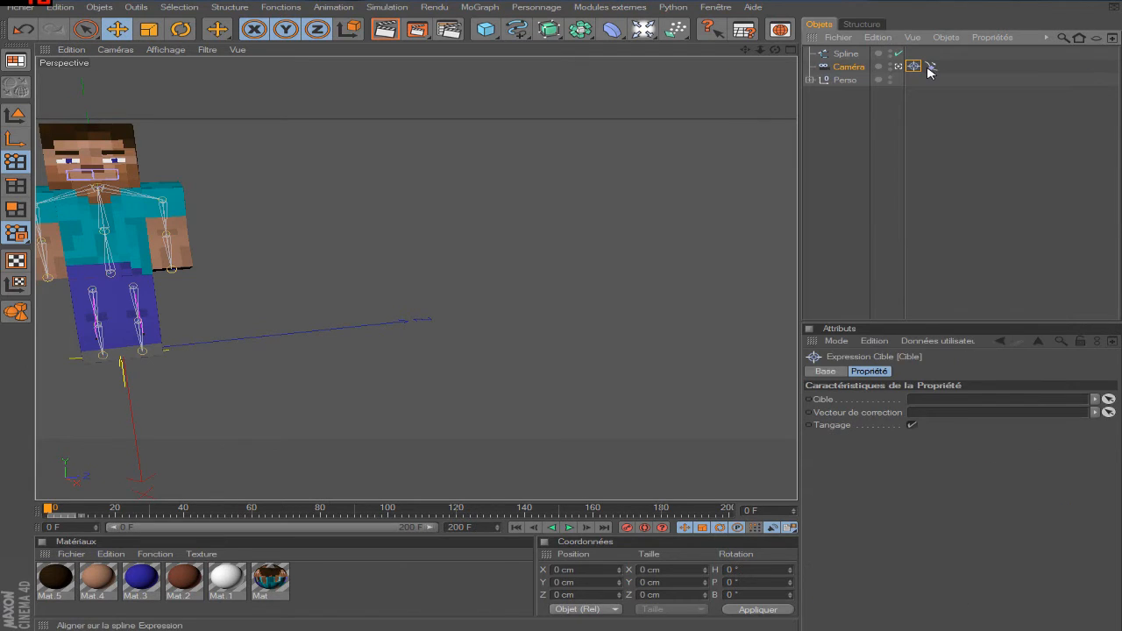
pyautogui.click(1109, 399)
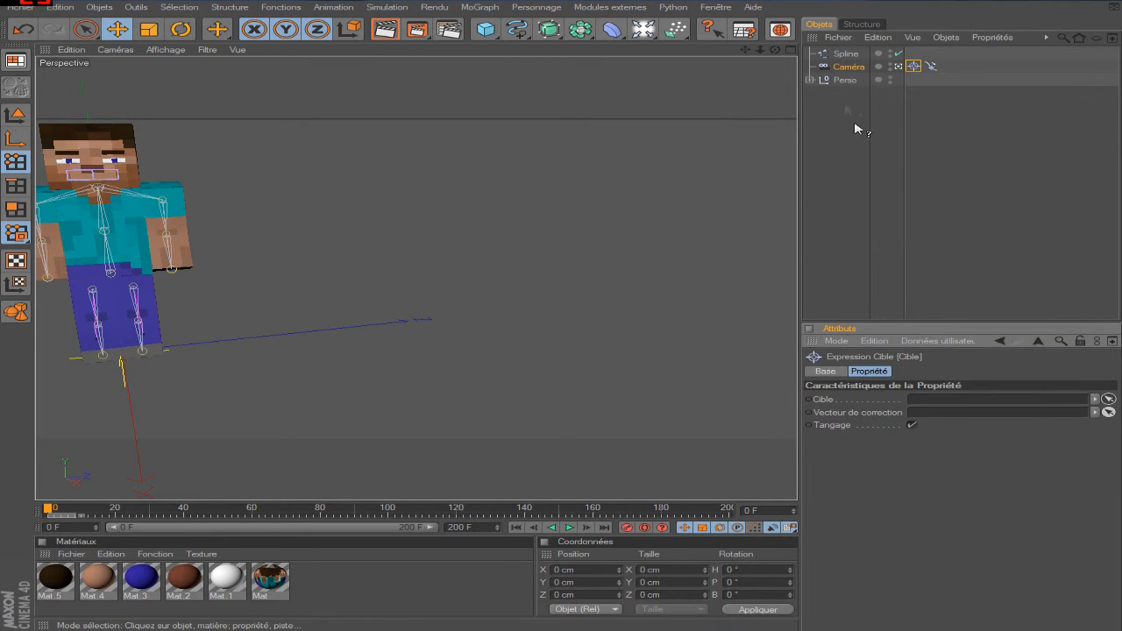
pyautogui.click(838, 80)
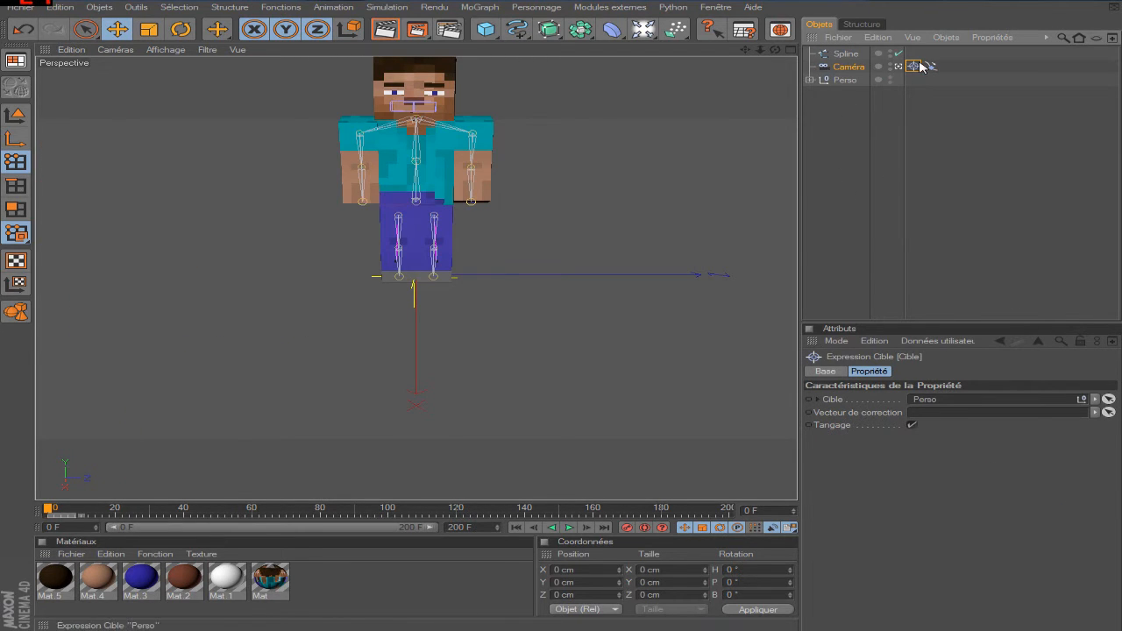
# Step: Expand the Perso hierarchy down to the torso's joints and set cible tete as the target of the camera's Cible tag
pyautogui.click(844, 81)
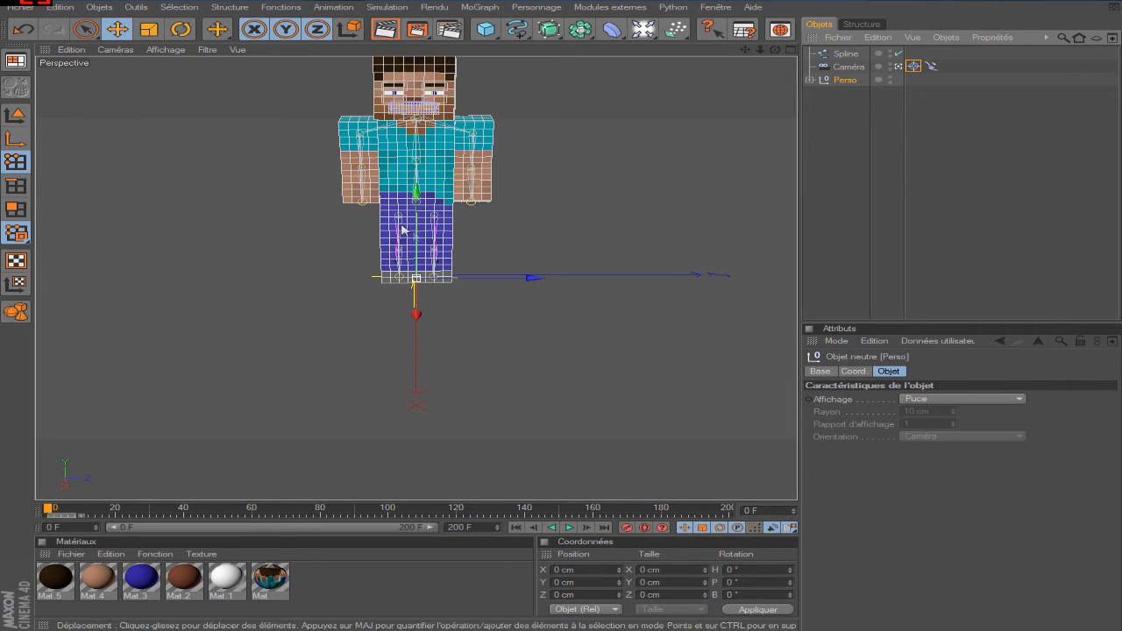
pyautogui.click(808, 84)
pyautogui.click(810, 80)
pyautogui.click(821, 93)
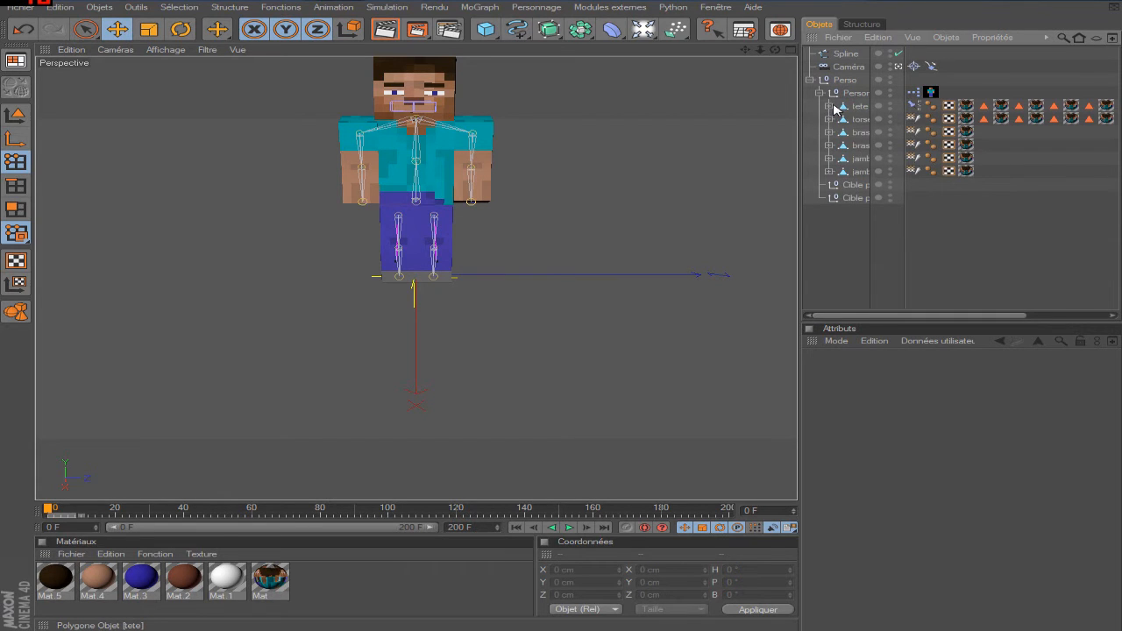
pyautogui.click(828, 120)
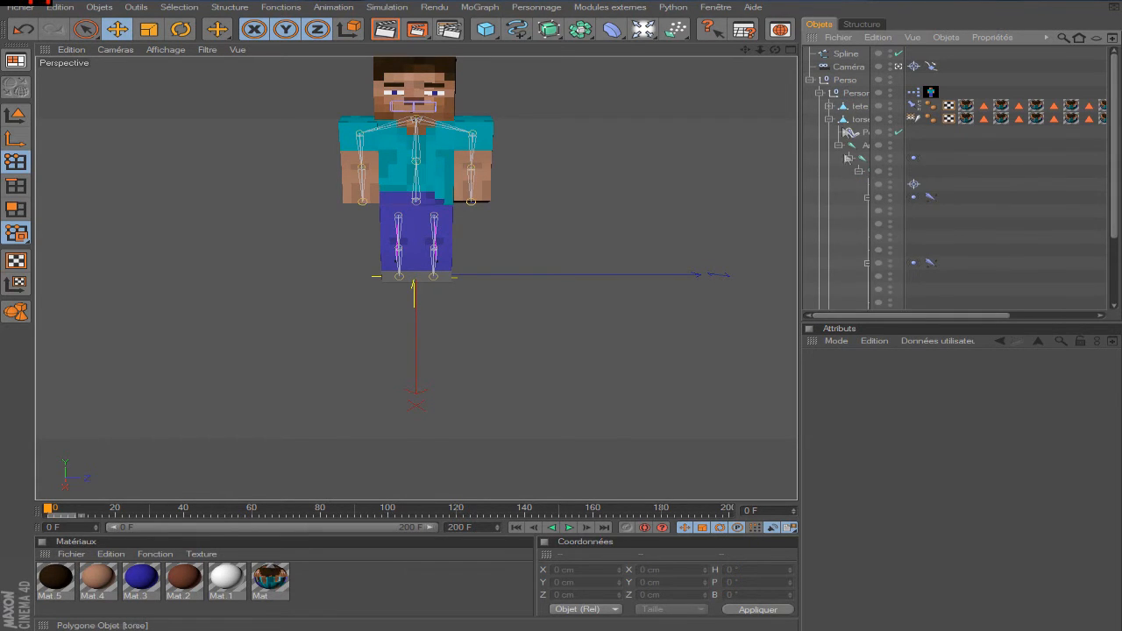
pyautogui.moveTo(905, 180); pyautogui.dragTo(1063, 88)
pyautogui.click(1063, 66)
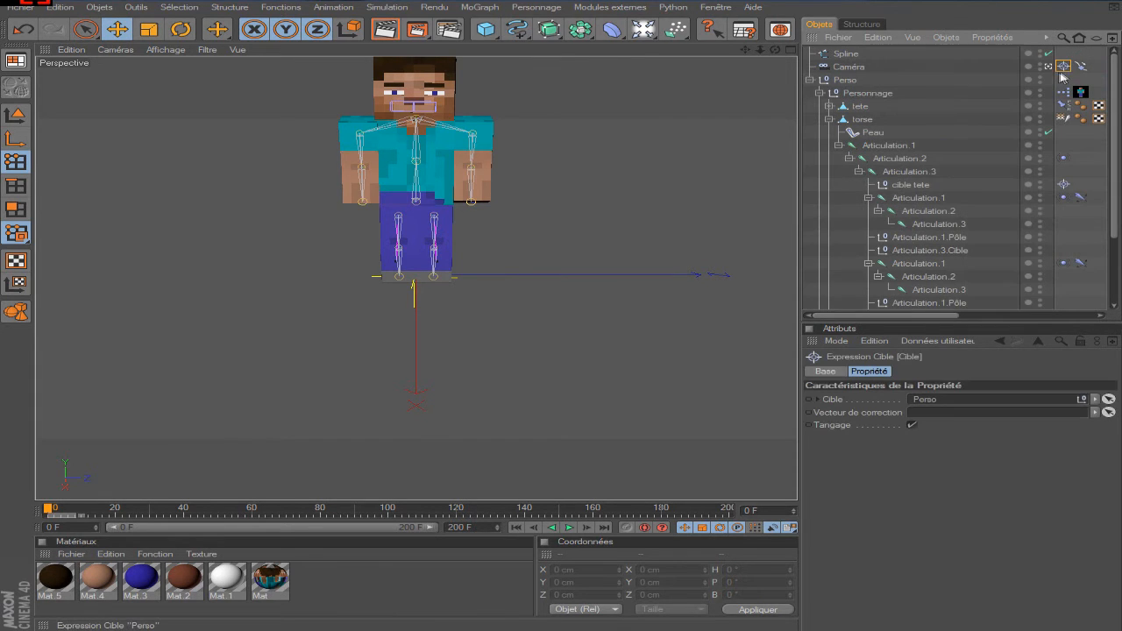
pyautogui.click(1110, 400)
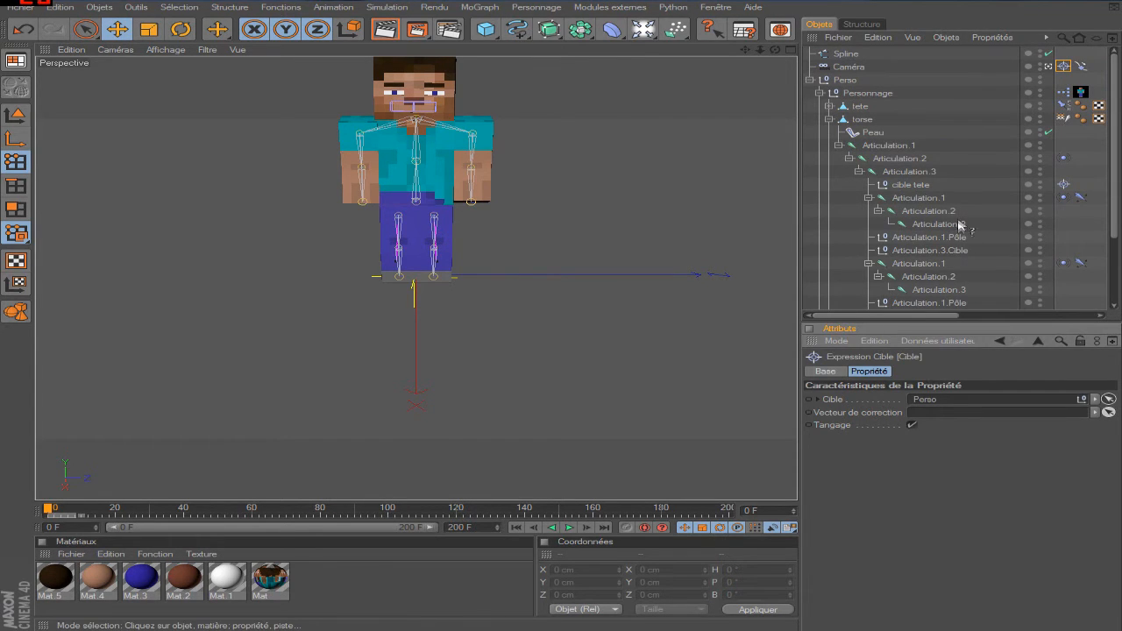
pyautogui.click(925, 190)
pyautogui.click(822, 182)
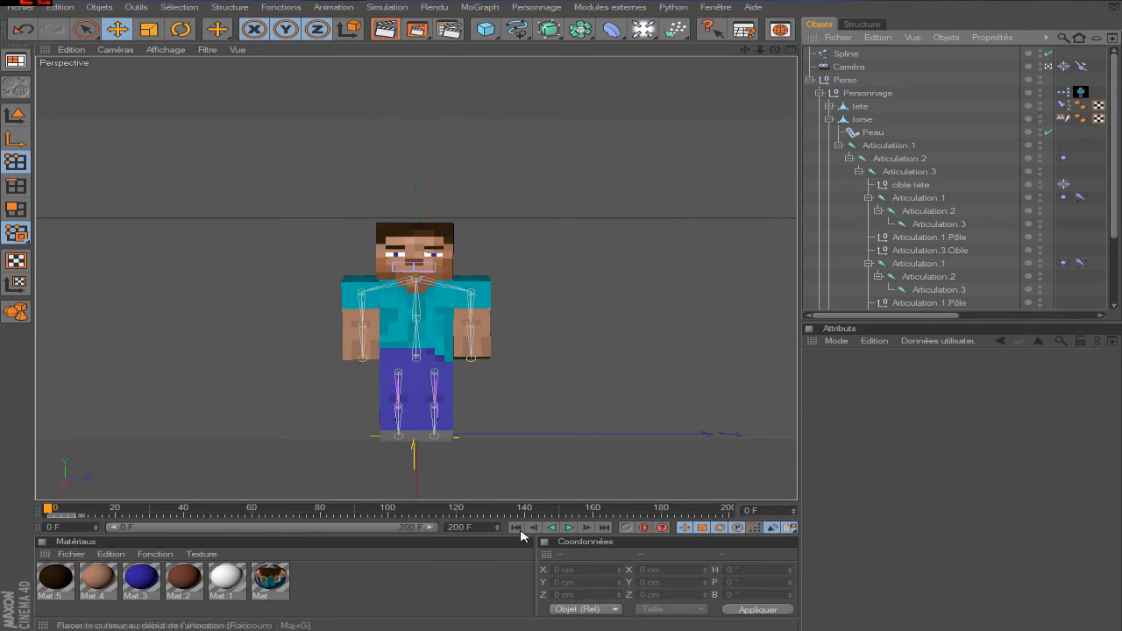
# Step: Play the animation, leave the camera view to examine the camera's orbit around the character, and check its Cible tag
pyautogui.click(569, 527)
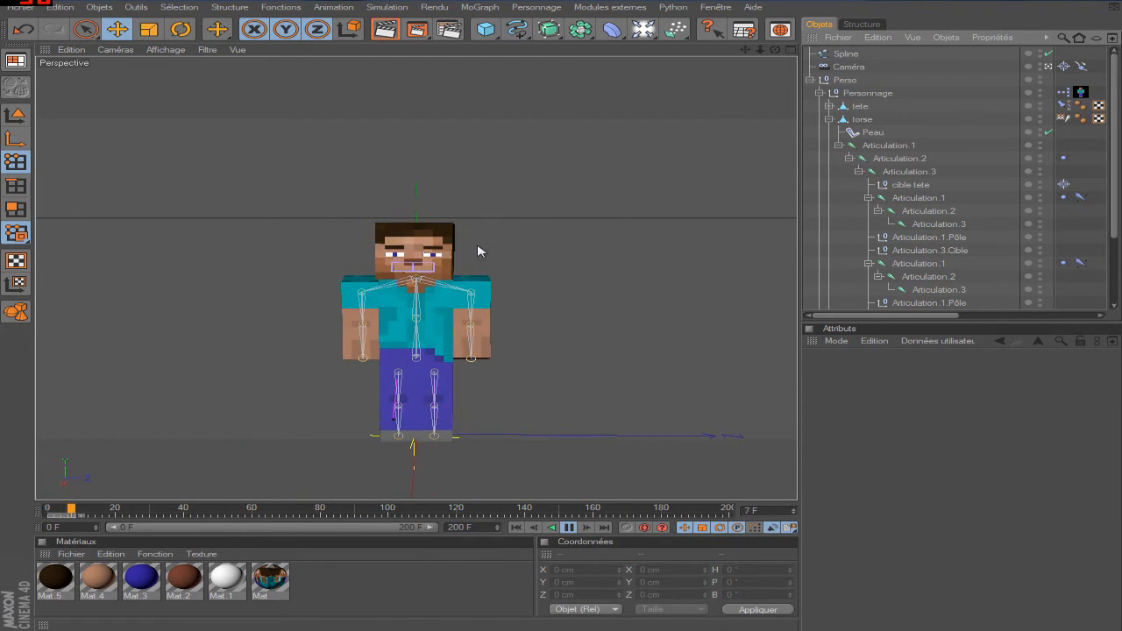
pyautogui.click(1049, 68)
pyautogui.scroll(-4, 656, 201)
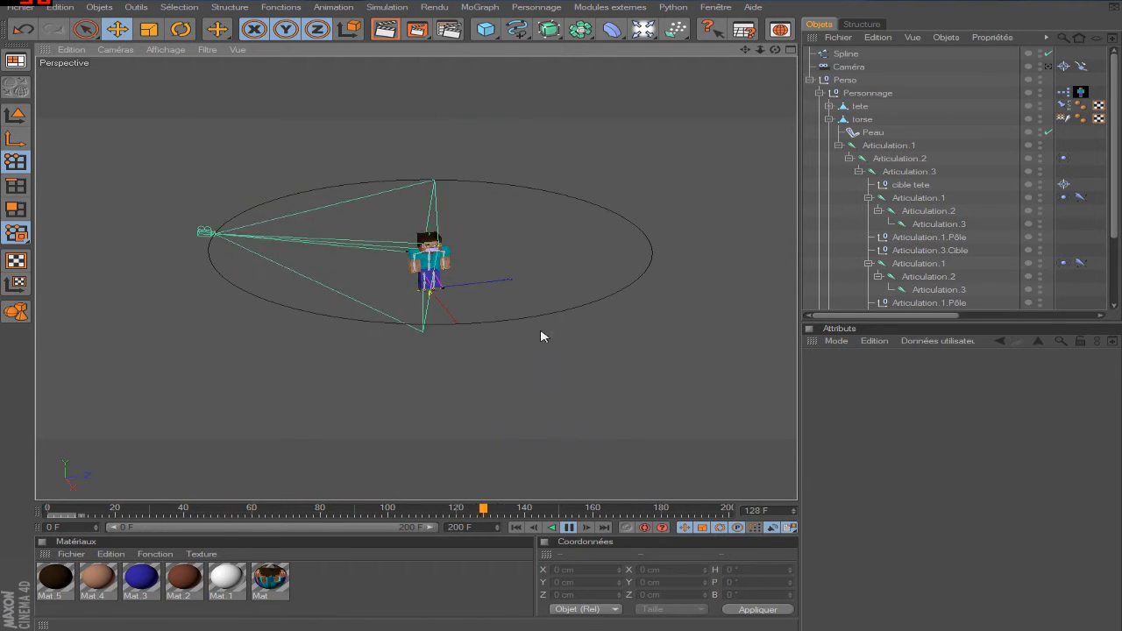
pyautogui.click(567, 527)
pyautogui.scroll(4, 553, 254)
pyautogui.scroll(-3, 554, 256)
pyautogui.scroll(4, 556, 255)
pyautogui.scroll(-3, 556, 255)
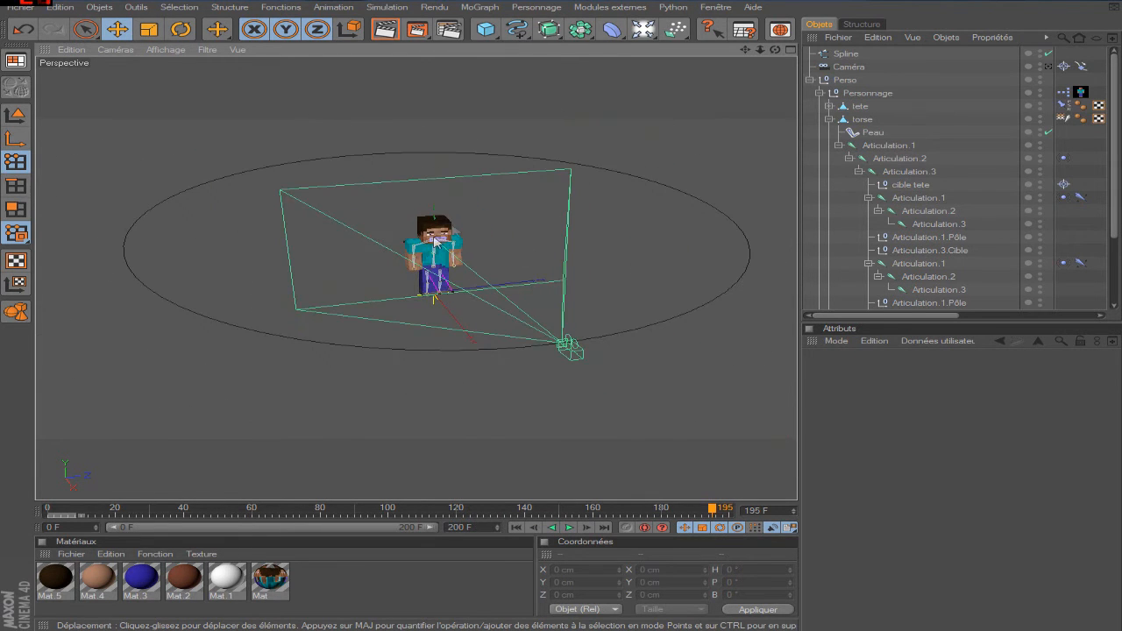
pyautogui.click(1064, 66)
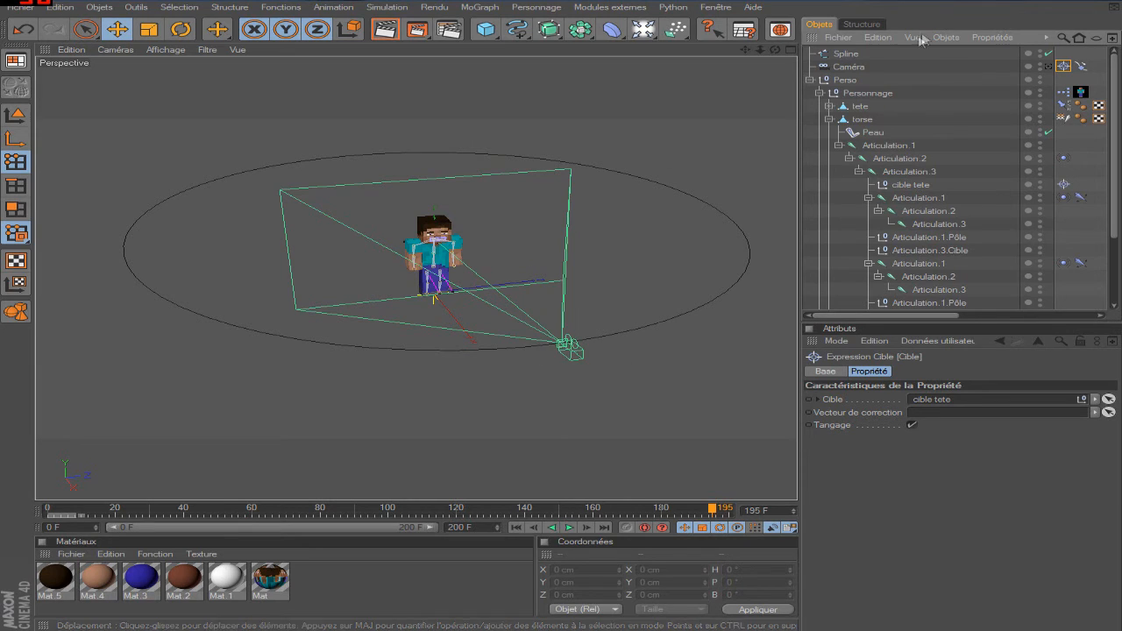
pyautogui.click(829, 65)
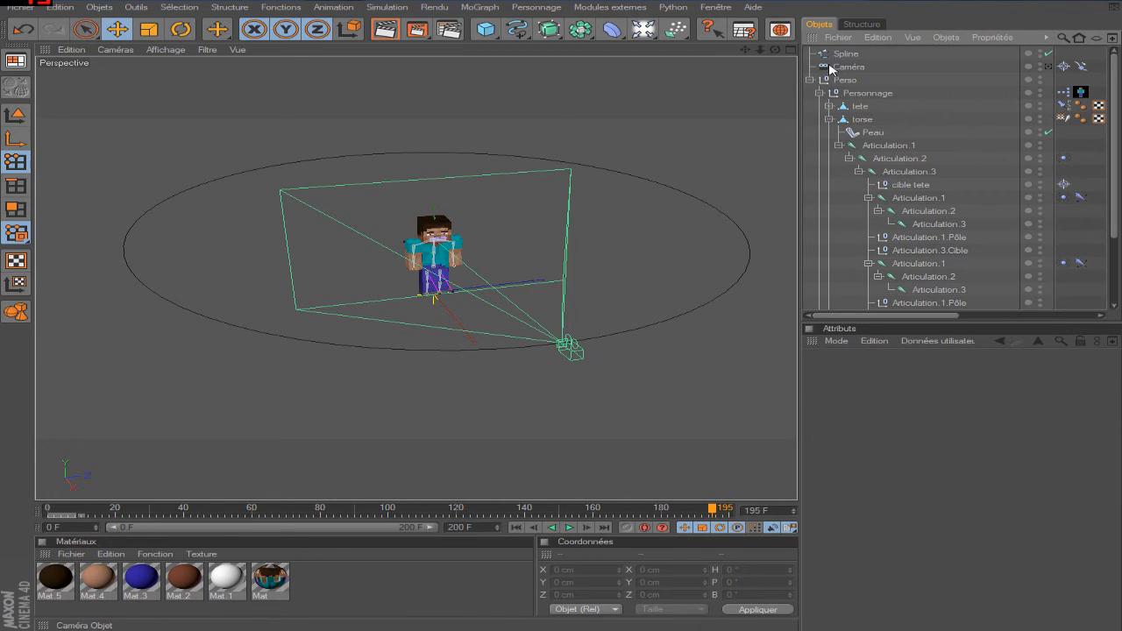
# Step: Collapse the Perso hierarchy and delete the circular spline and the camera's Cible tag
pyautogui.click(809, 79)
pyautogui.click(842, 54)
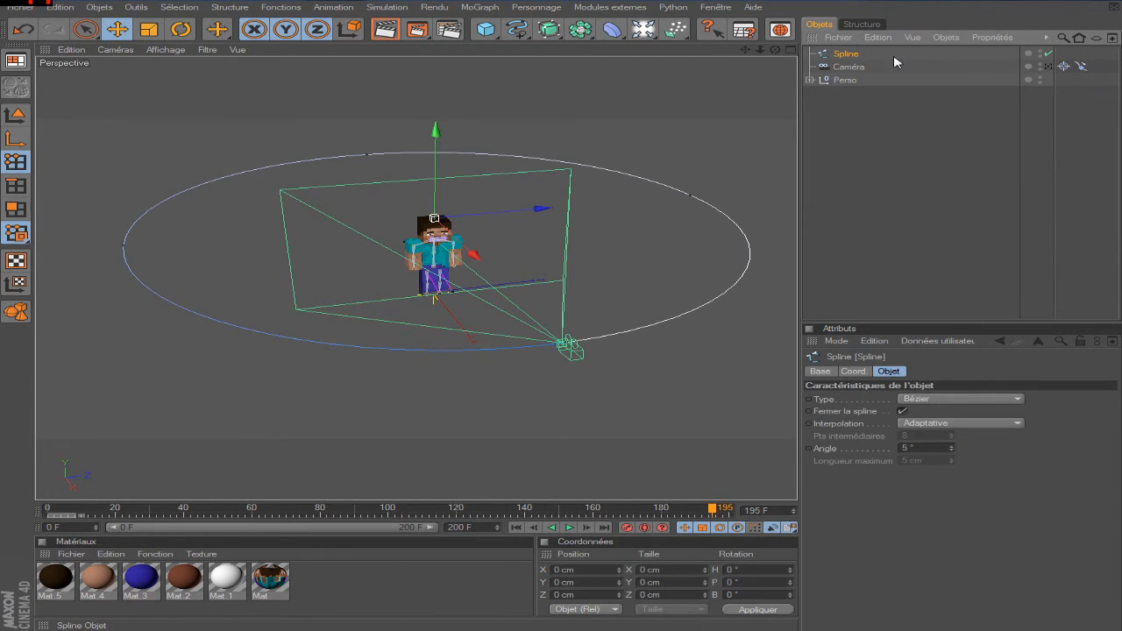
pyautogui.press('Delete')
pyautogui.click(1064, 55)
pyautogui.press('Delete')
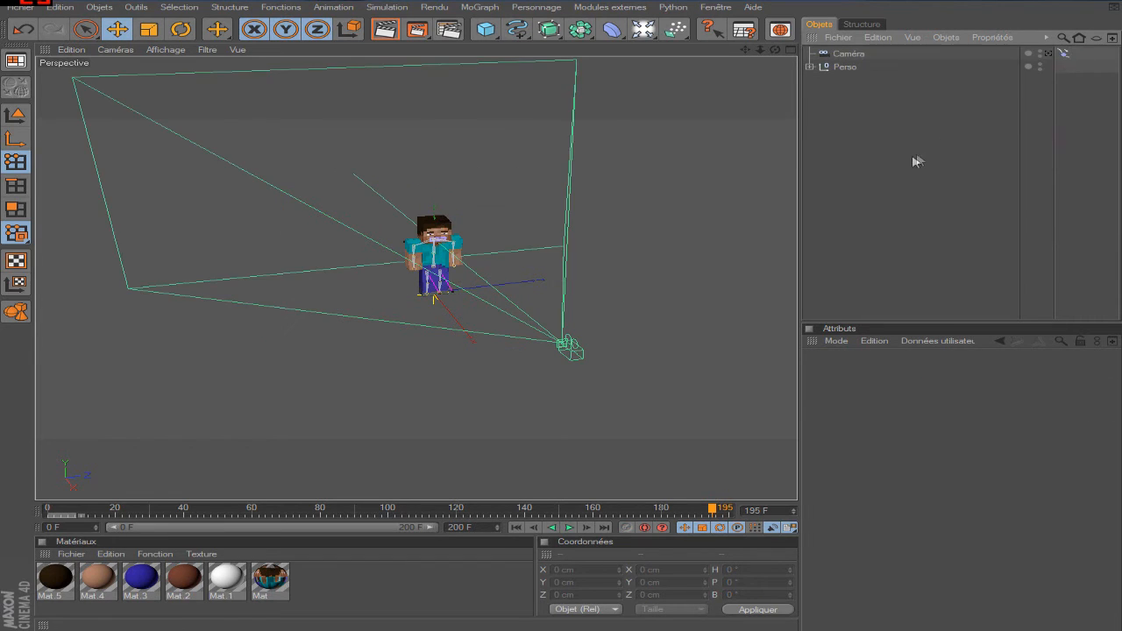
# Step: In the top view, draw an open four-point Cubique spline winding past the front of the character
pyautogui.middleClick(608, 114)
pyautogui.middleClick(501, 203)
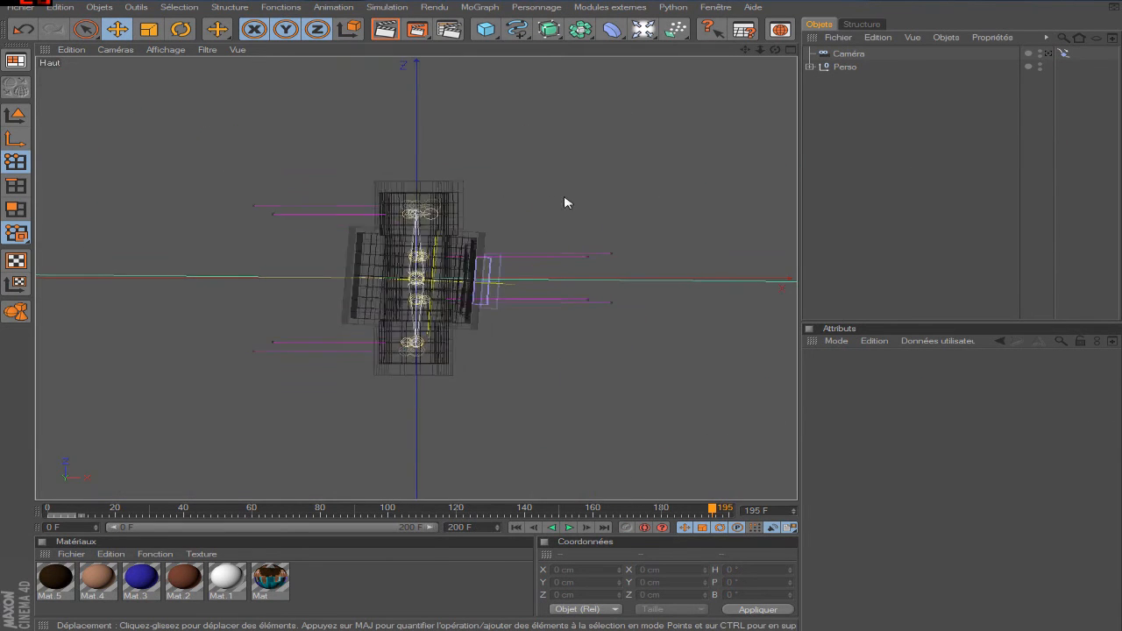
pyautogui.scroll(-5, 561, 200)
pyautogui.click(519, 28)
pyautogui.moveTo(519, 29); pyautogui.dragTo(765, 48)
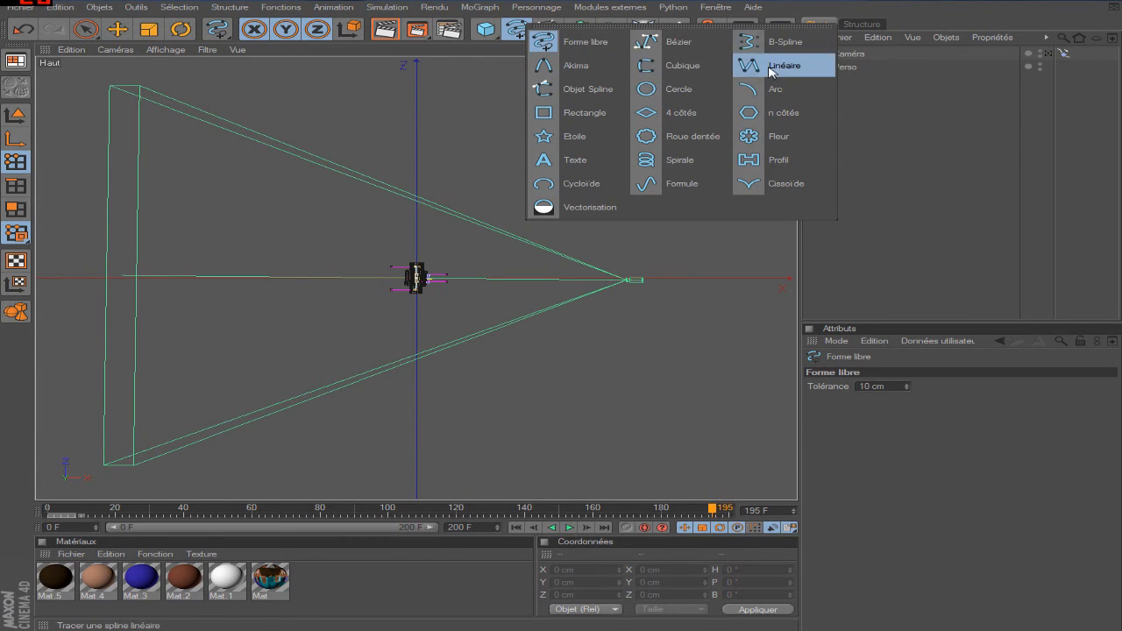
pyautogui.click(651, 74)
pyautogui.click(607, 445)
pyautogui.click(505, 252)
pyautogui.click(603, 164)
pyautogui.click(535, 78)
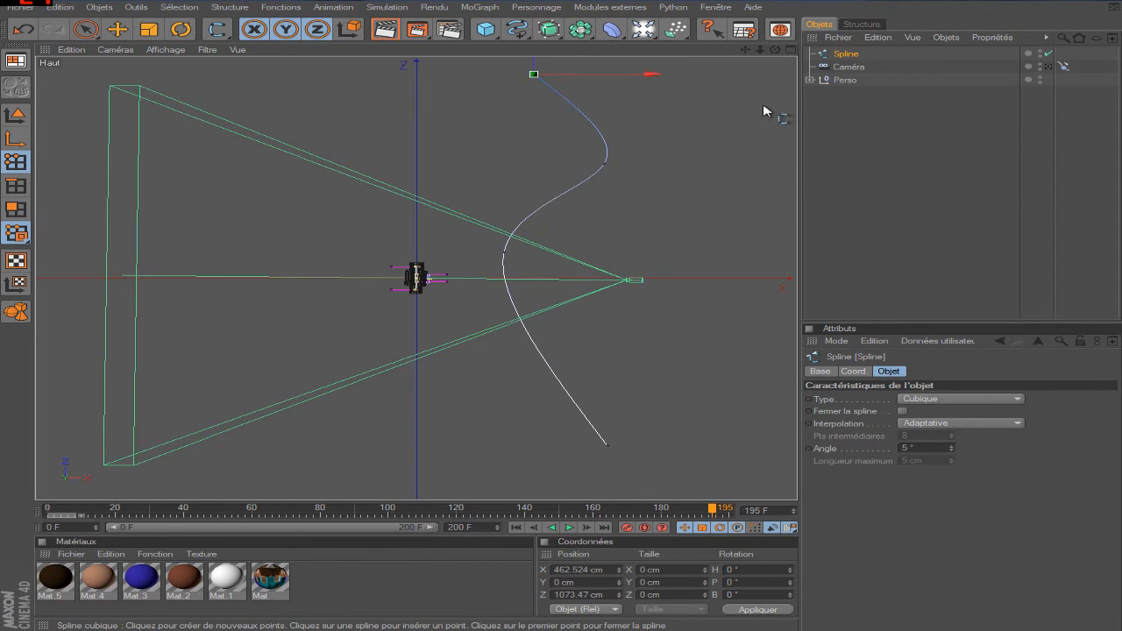
pyautogui.click(870, 127)
pyautogui.middleClick(739, 101)
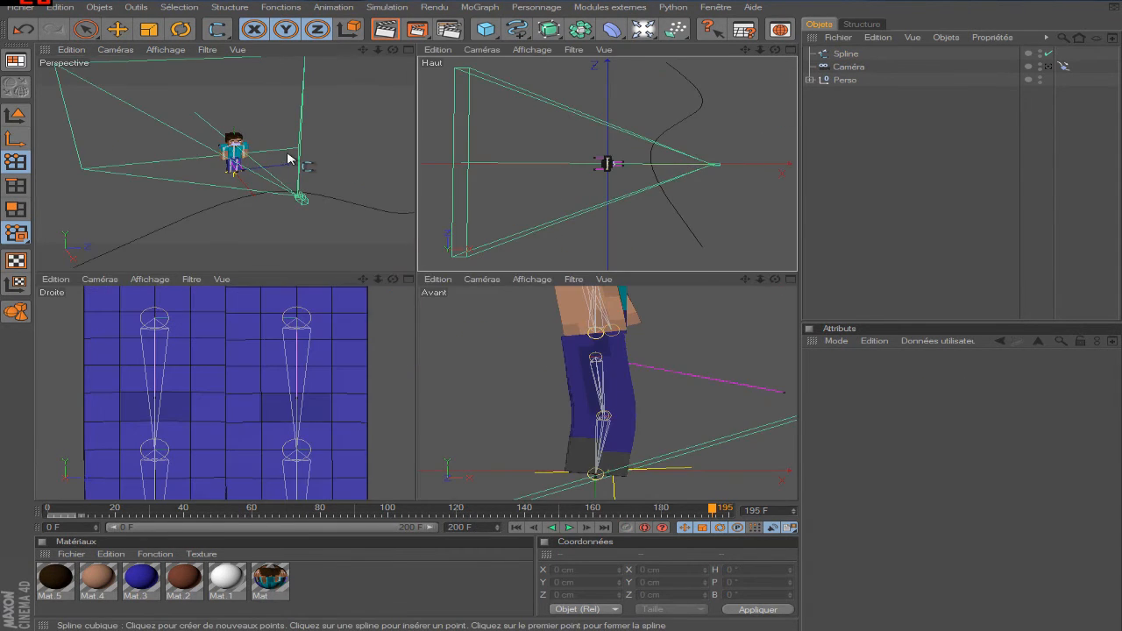
# Step: Set the hand-drawn Spline as the Spline directionnelle of the camera's Aligner sur la spline tag
pyautogui.middleClick(289, 155)
pyautogui.scroll(2, 452, 183)
pyautogui.click(851, 67)
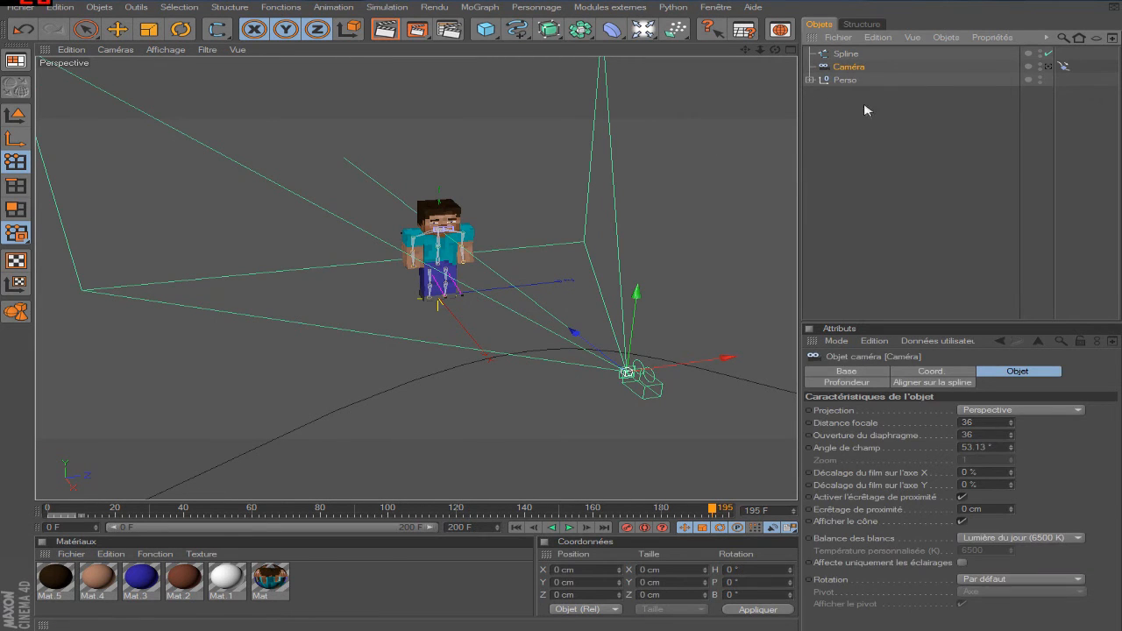
pyautogui.click(1063, 65)
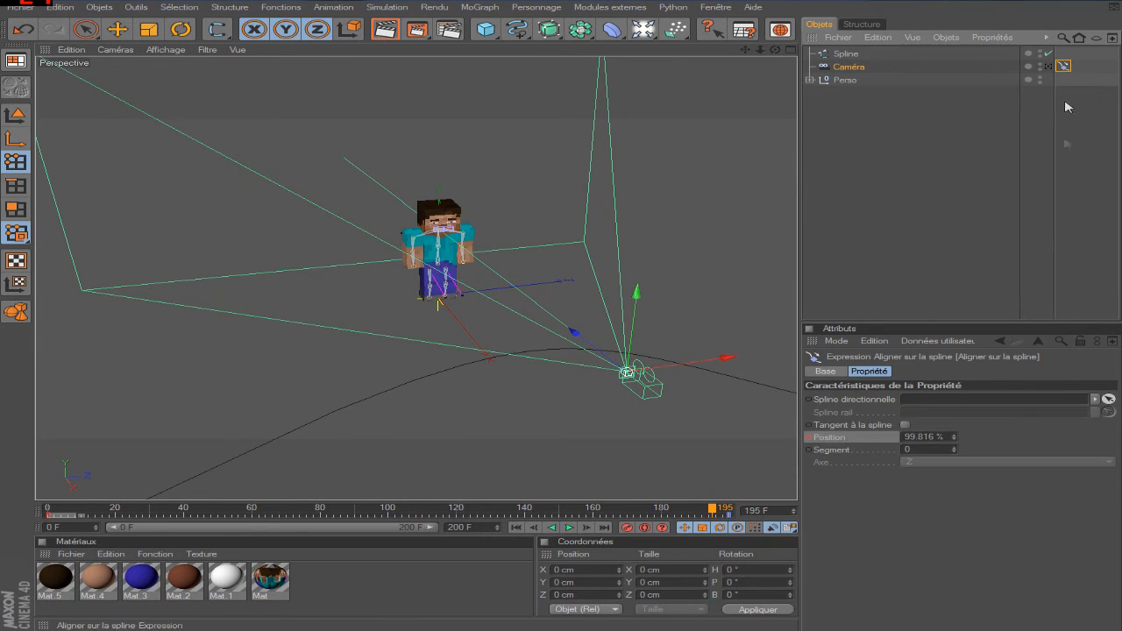
pyautogui.click(1109, 399)
pyautogui.click(846, 54)
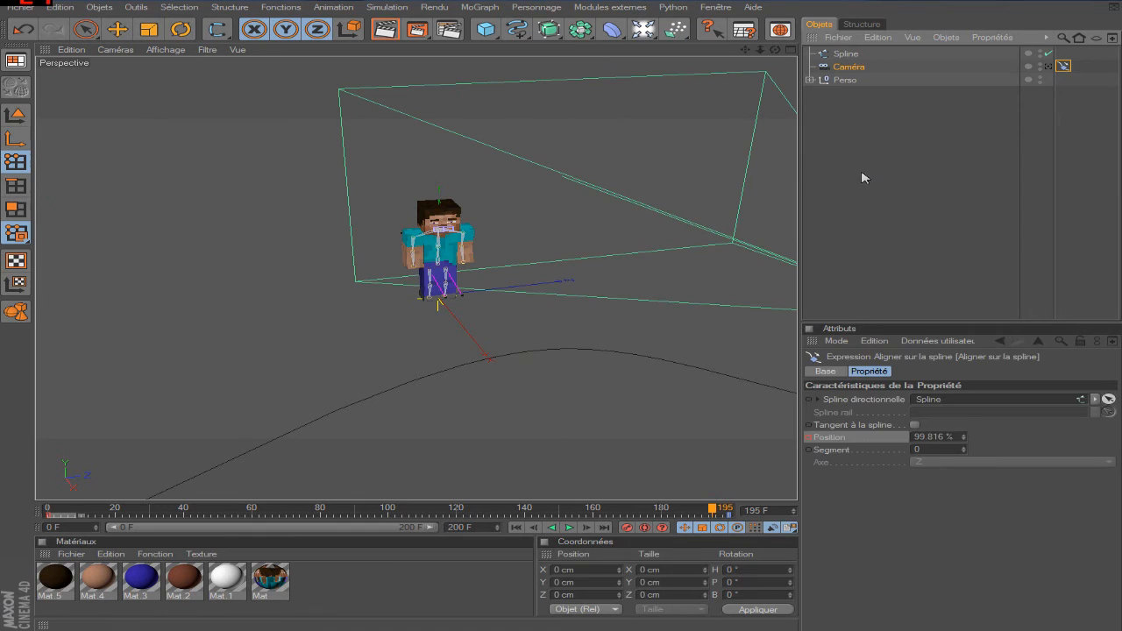
pyautogui.click(861, 231)
# Step: Rewind the animation to frame 0 and enable Tangent à la spline in the camera's Aligner sur la spline tag
pyautogui.click(1063, 66)
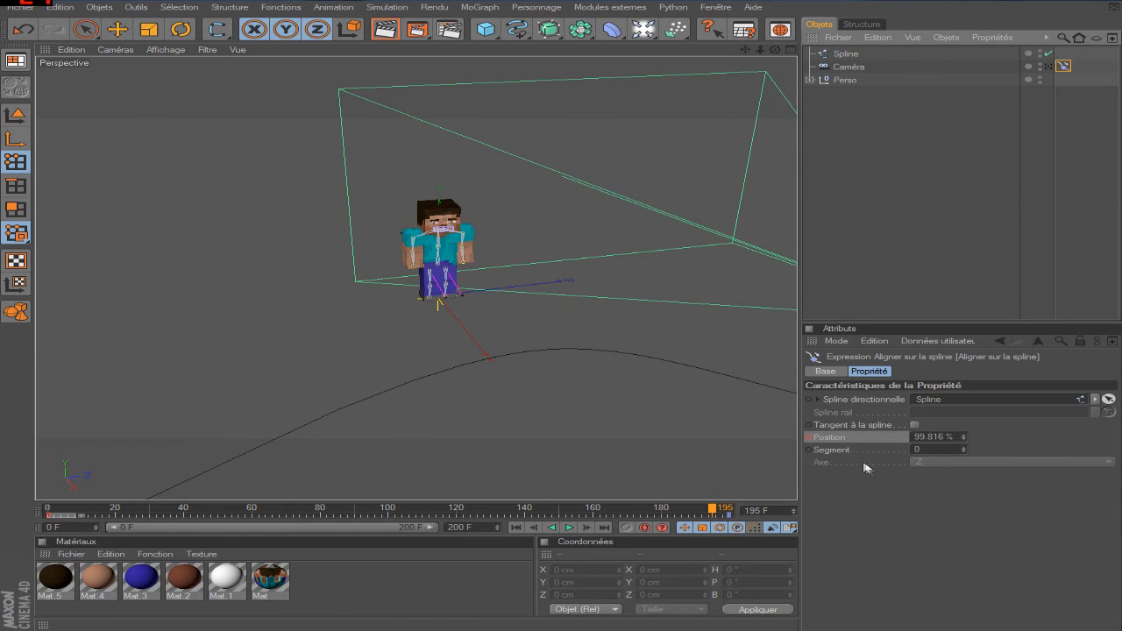
pyautogui.moveTo(712, 509); pyautogui.dragTo(42, 533)
pyautogui.scroll(-5, 476, 138)
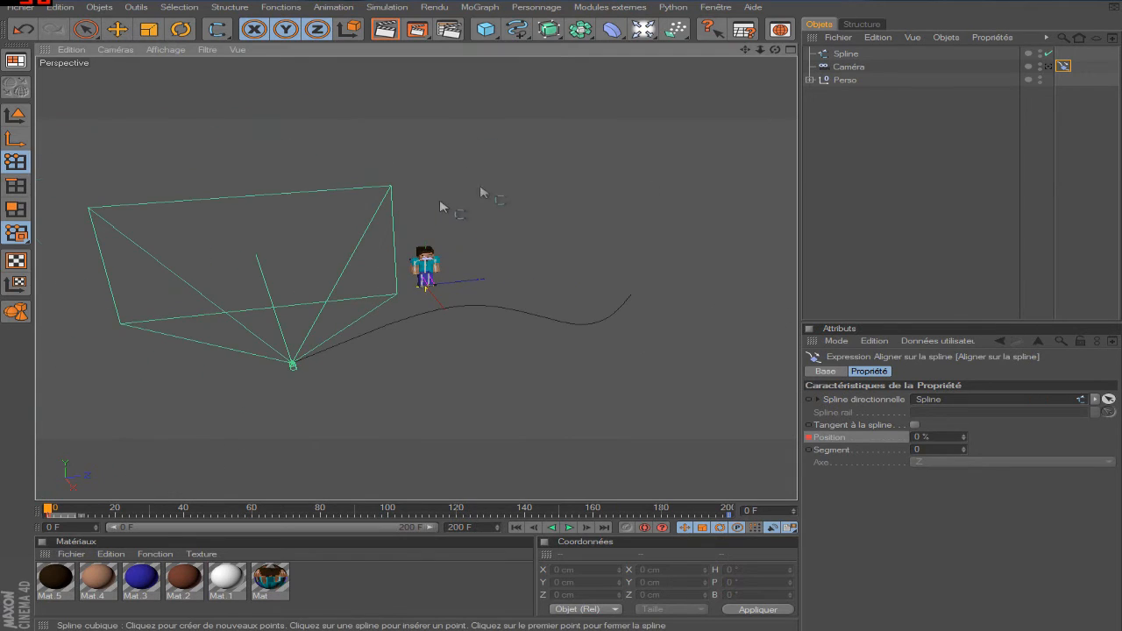
pyautogui.click(915, 172)
pyautogui.scroll(3, 529, 192)
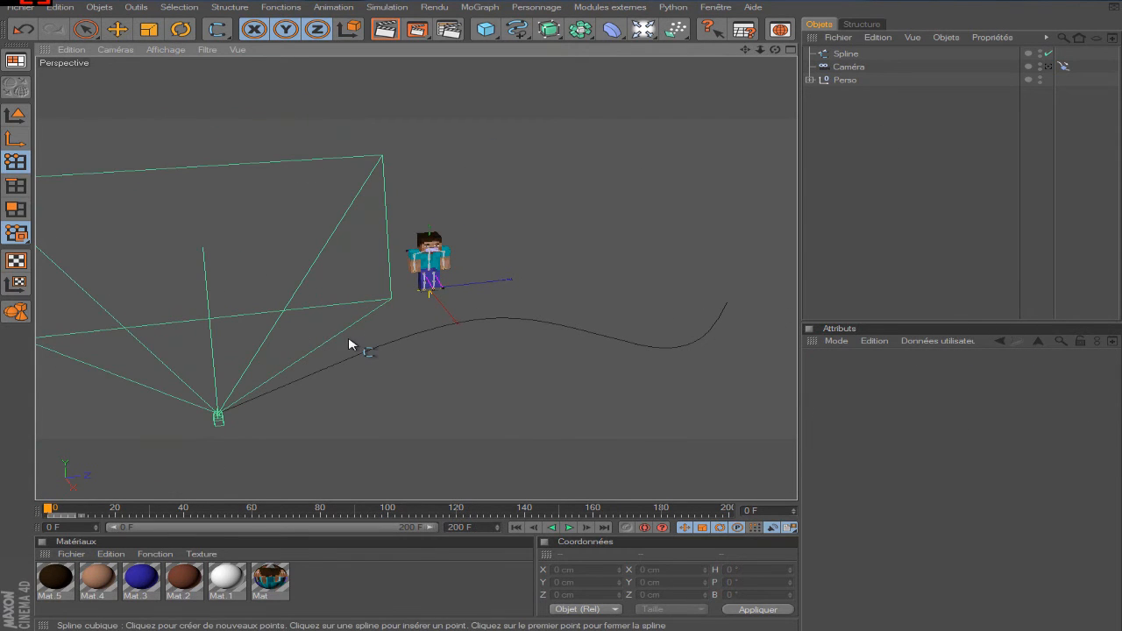
pyautogui.click(1063, 66)
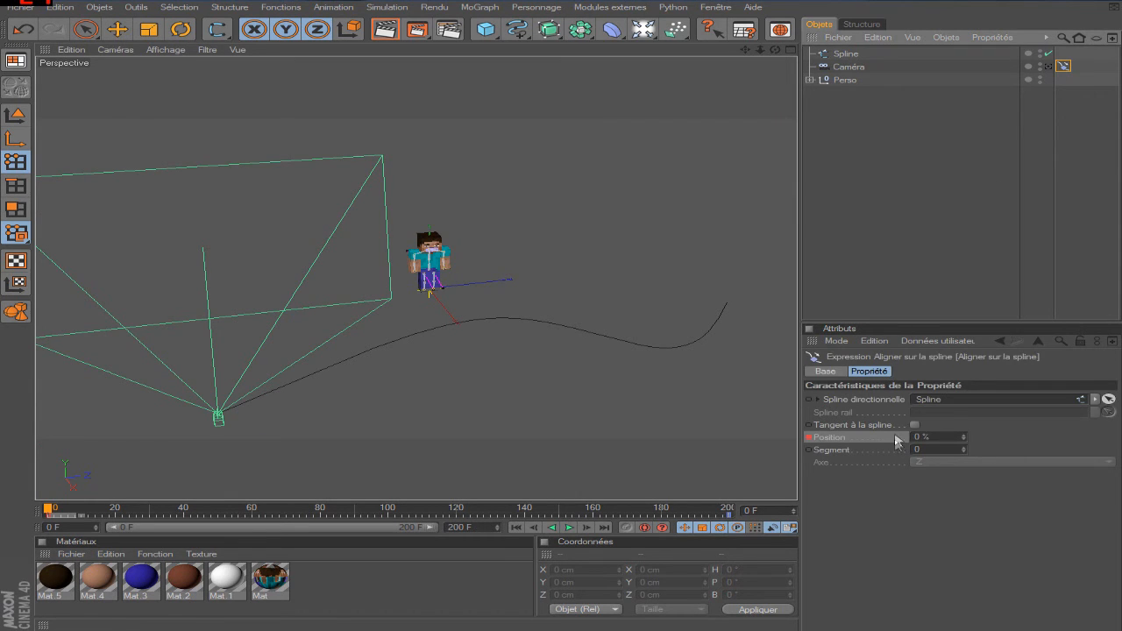
pyautogui.click(915, 426)
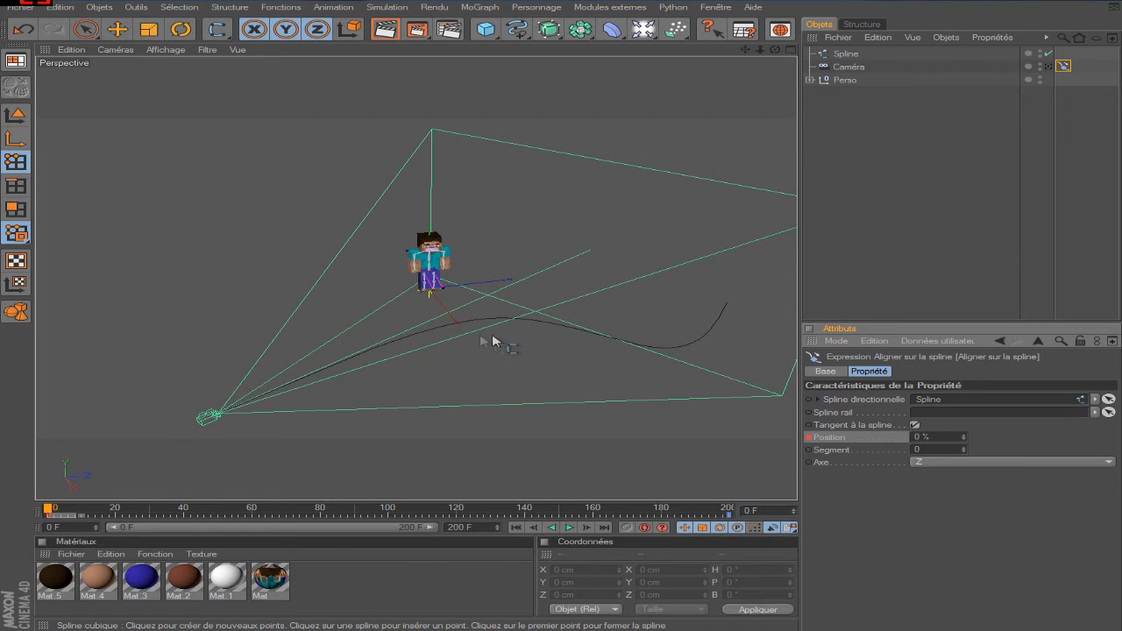
# Step: Rotate the whole spline and move it so its path winds toward the character and ends close to its feet
pyautogui.click(876, 54)
pyautogui.scroll(-4, 326, 120)
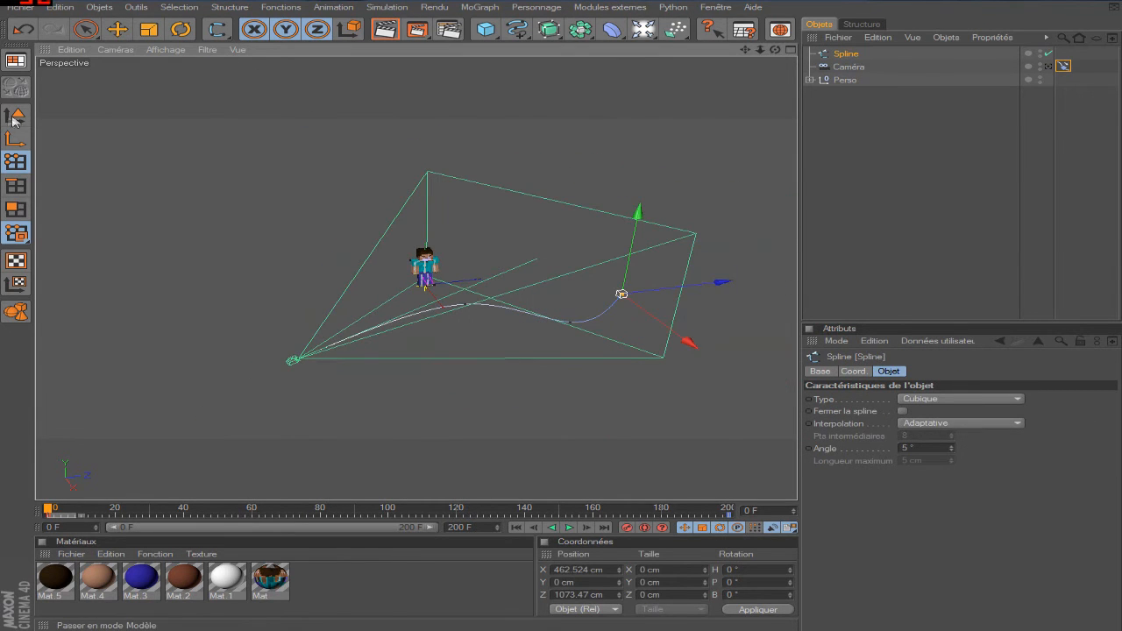
pyautogui.click(178, 30)
pyautogui.moveTo(401, 319); pyautogui.dragTo(524, 306)
pyautogui.press('e')
pyautogui.moveTo(426, 281); pyautogui.dragTo(476, 382)
pyautogui.click(947, 133)
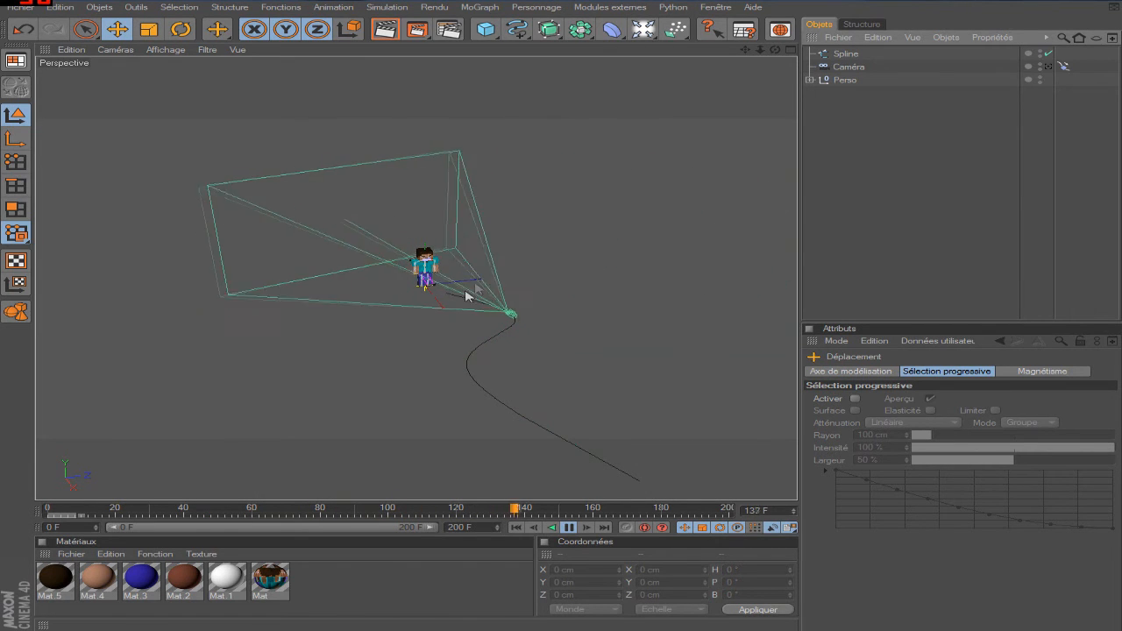
# Step: Watch the playing animation through the camera, stop playback, and leave the camera view to examine the camera at the spline's end
pyautogui.click(1049, 66)
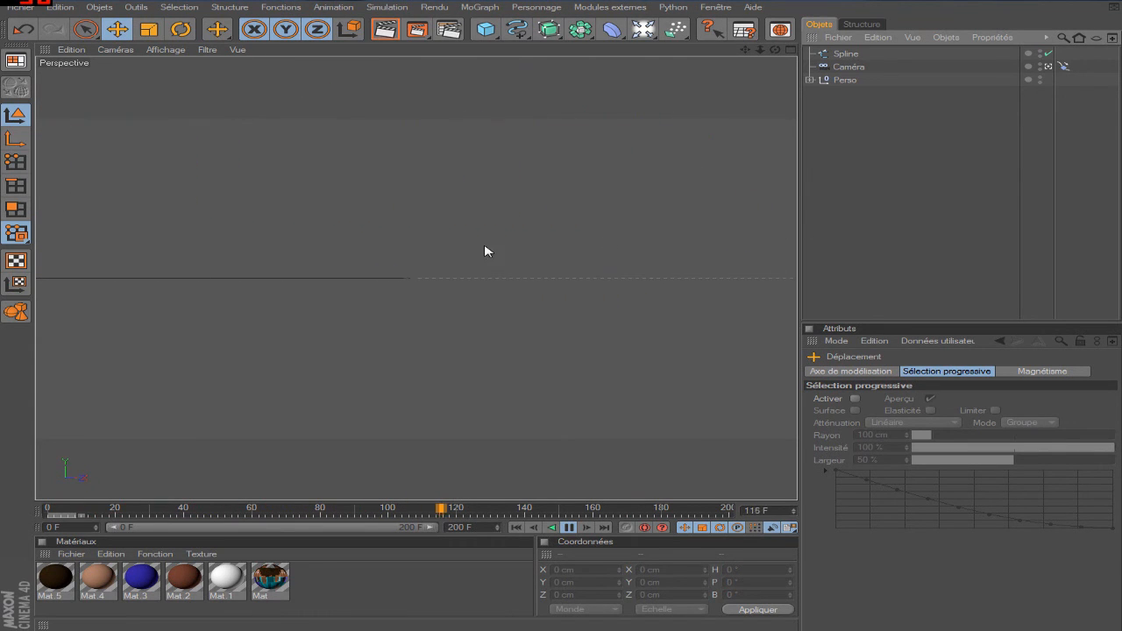
pyautogui.click(570, 530)
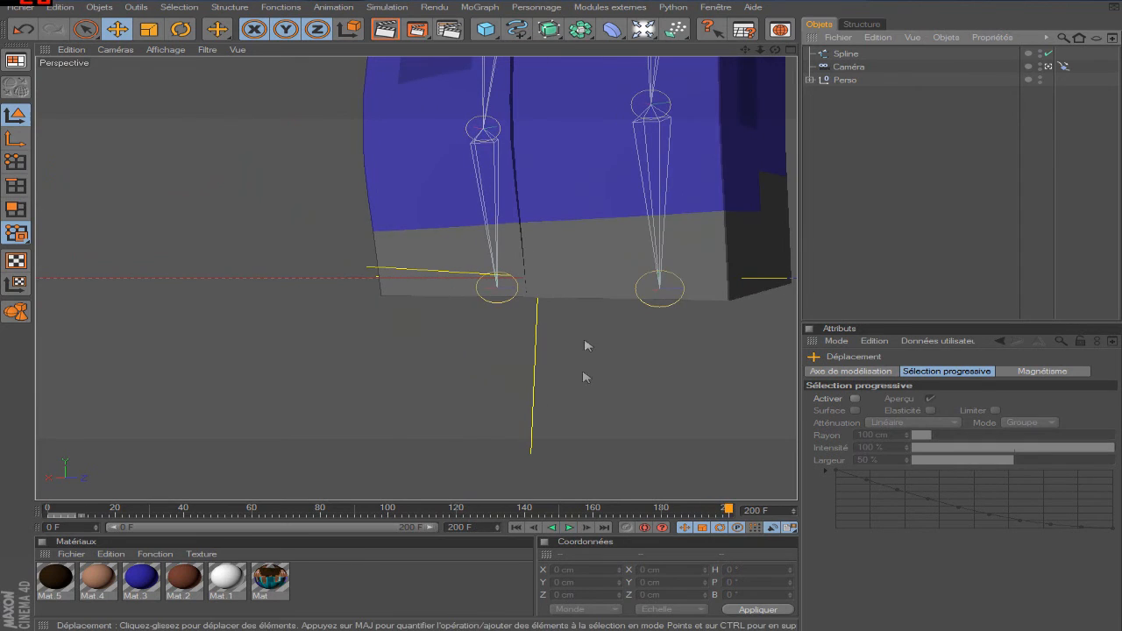
pyautogui.click(1048, 67)
pyautogui.scroll(2, 557, 308)
pyautogui.scroll(5, 491, 265)
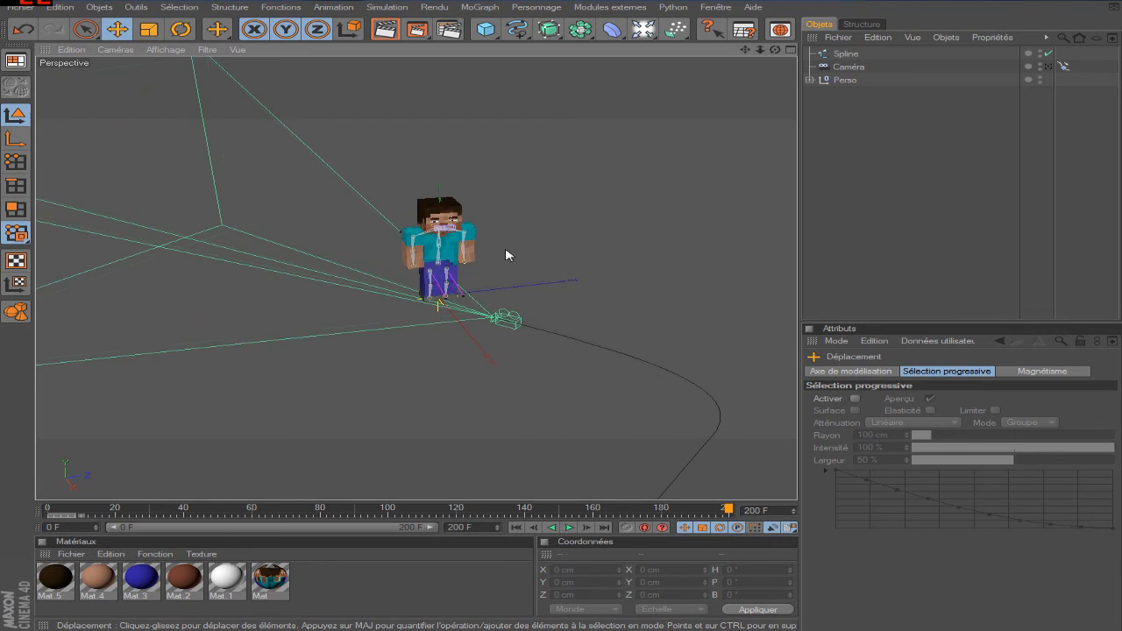
pyautogui.scroll(-2, 506, 255)
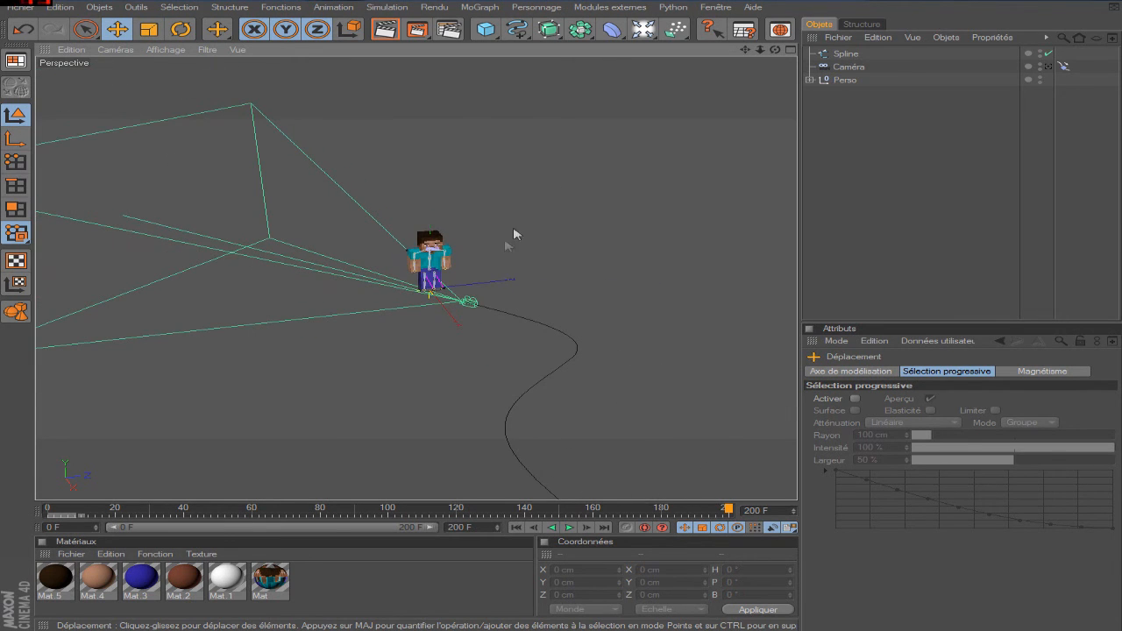
# Step: Add a Cible tag to the camera
pyautogui.click(877, 67)
pyautogui.rightClick(858, 70)
pyautogui.moveTo(896, 82)
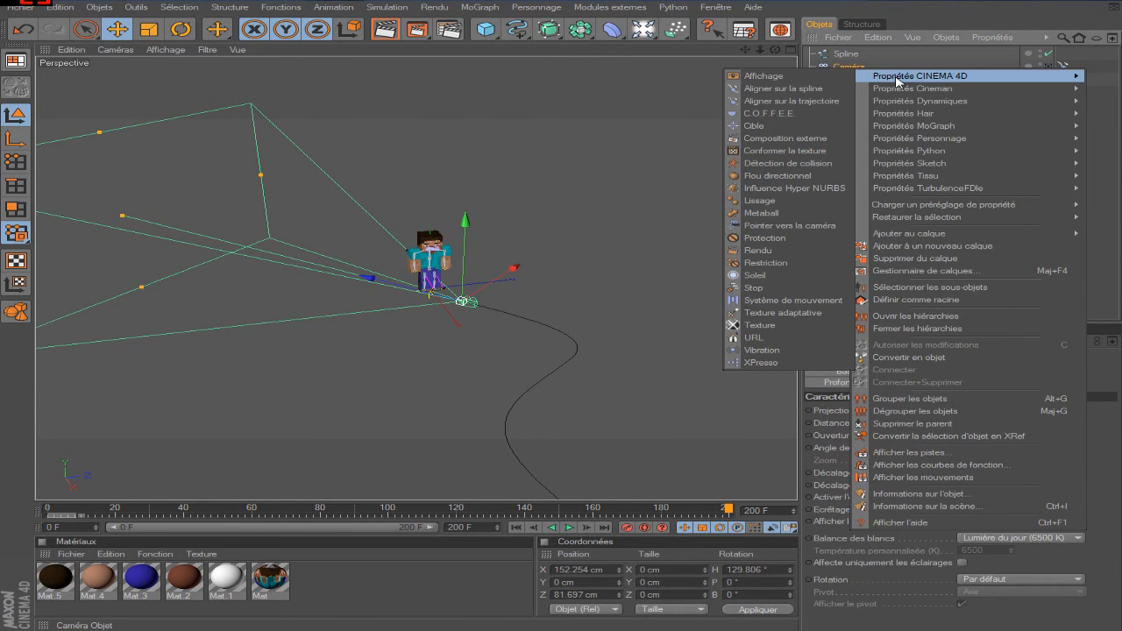
pyautogui.click(776, 126)
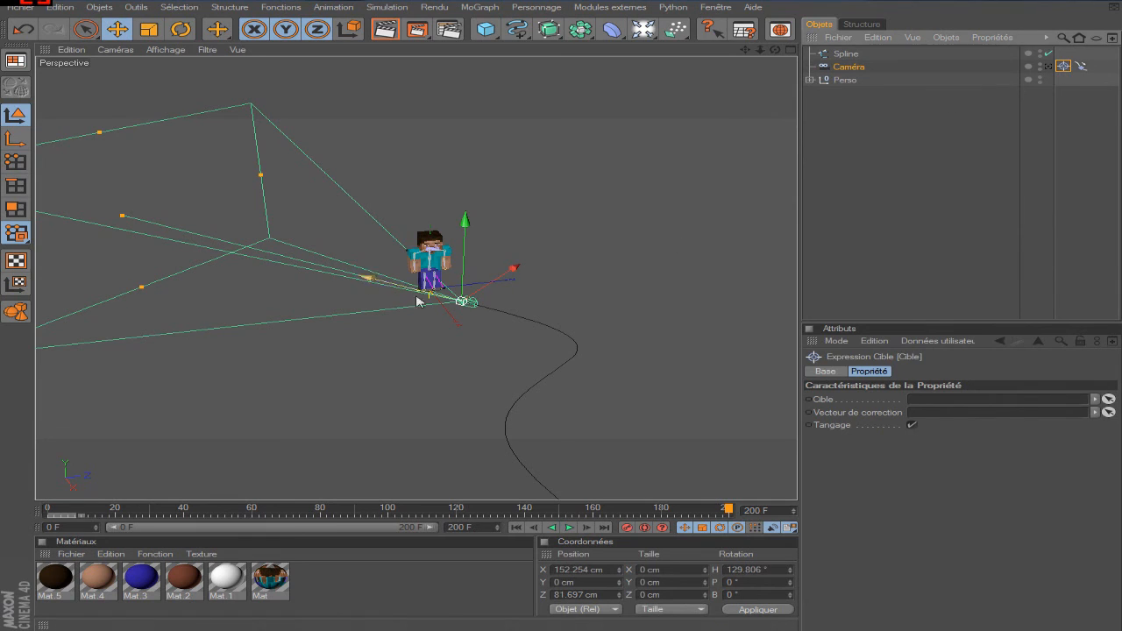
# Step: In the camera's Aligner sur la spline tag, set Position to 0 % and disable Tangent à la spline
pyautogui.click(1081, 68)
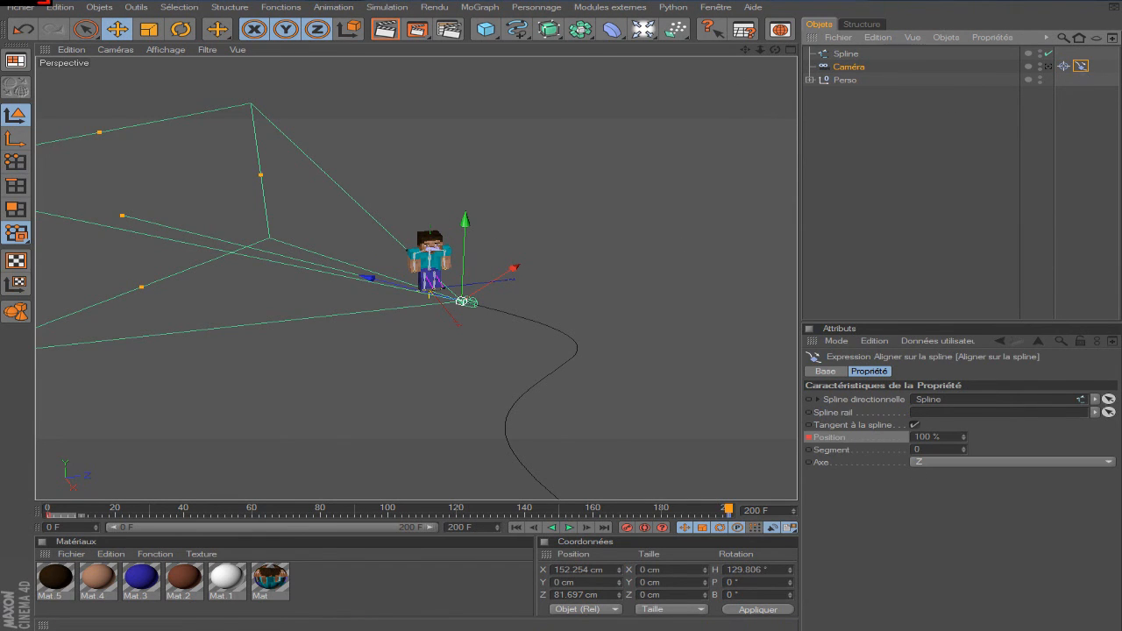
pyautogui.moveTo(963, 436); pyautogui.dragTo(963, 465)
pyautogui.click(914, 424)
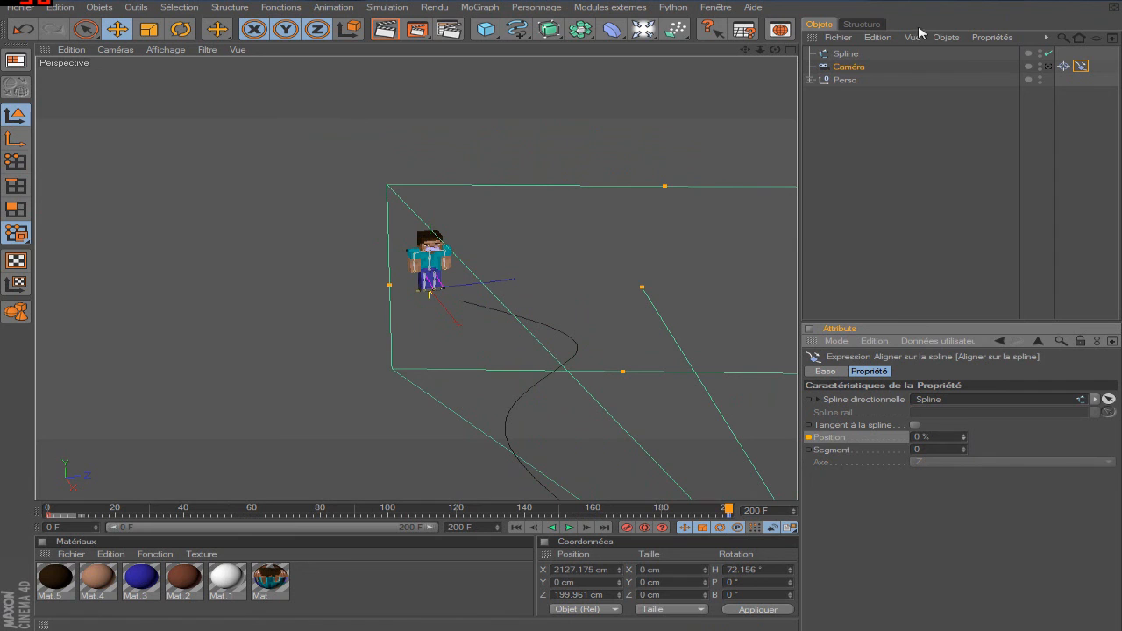
pyautogui.click(517, 29)
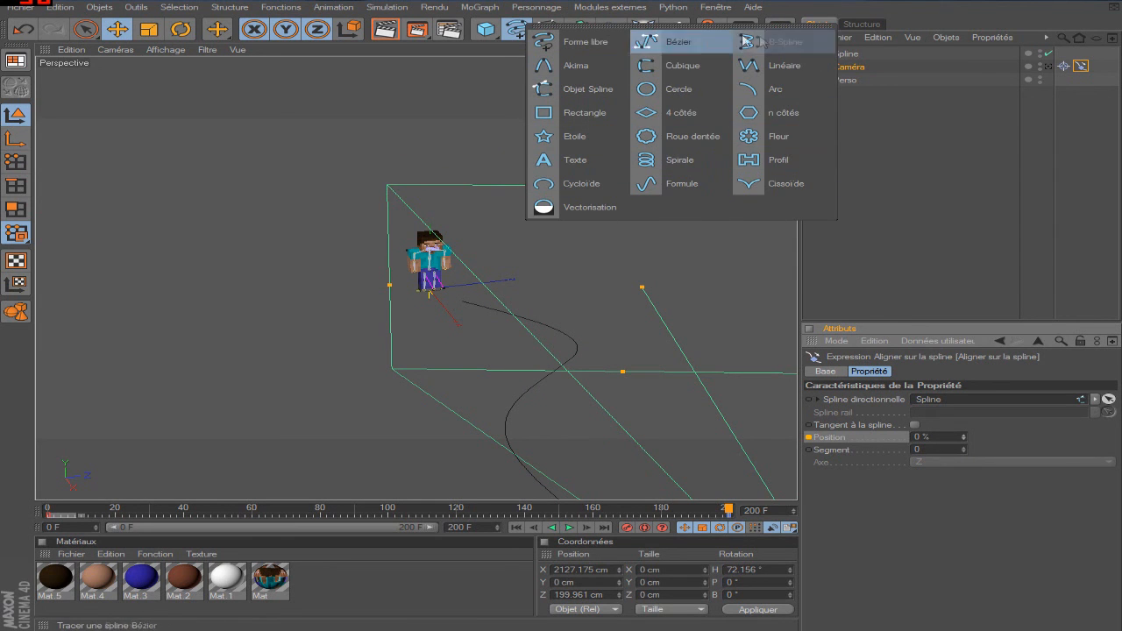
pyautogui.click(902, 104)
pyautogui.click(849, 68)
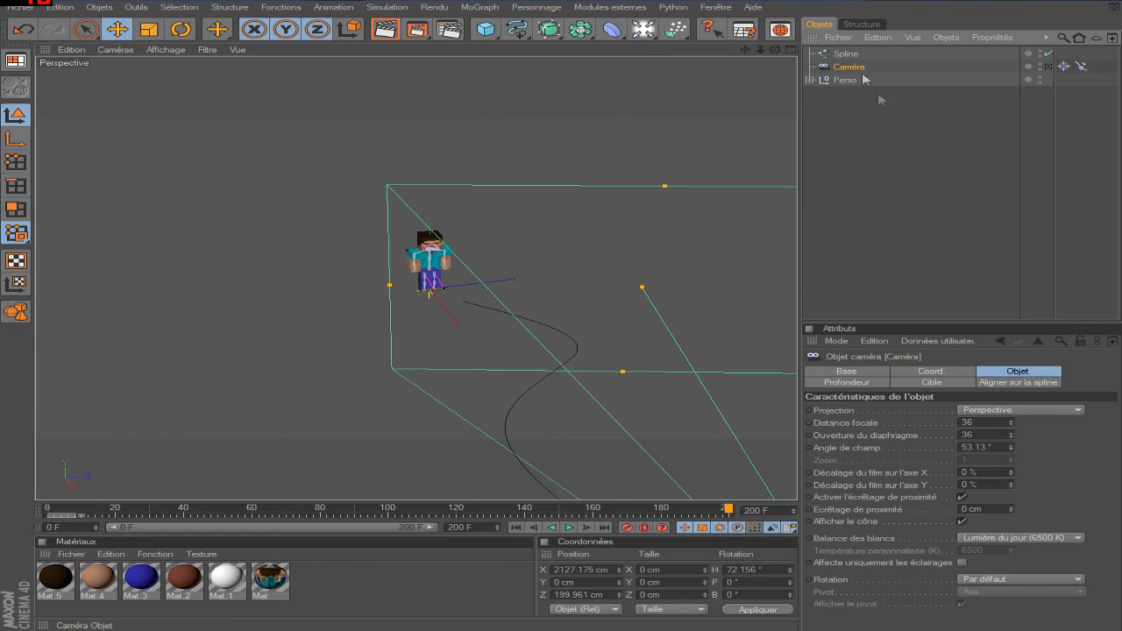